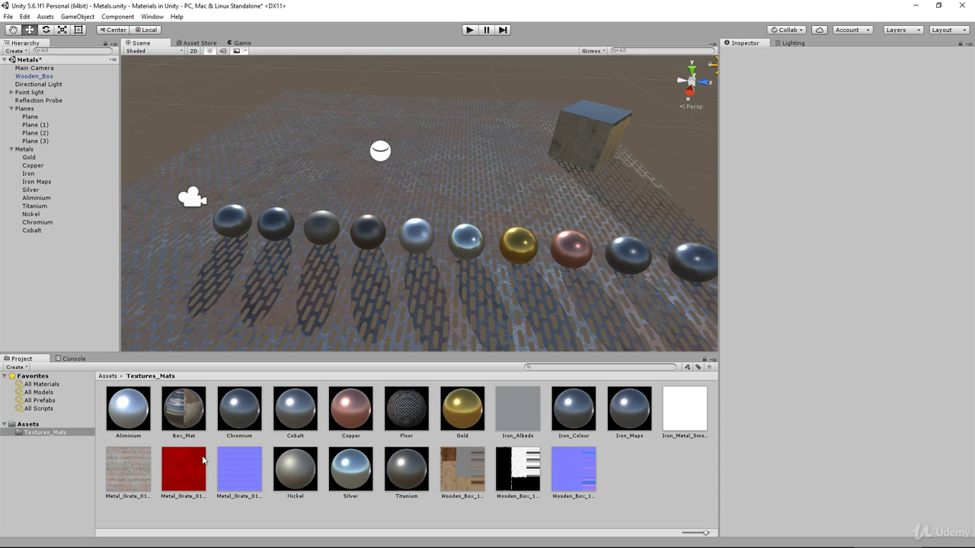
# Set the Floor material's Metallic value to 1 and check the grate floor around the metal spheres.
pyautogui.click(190, 461)
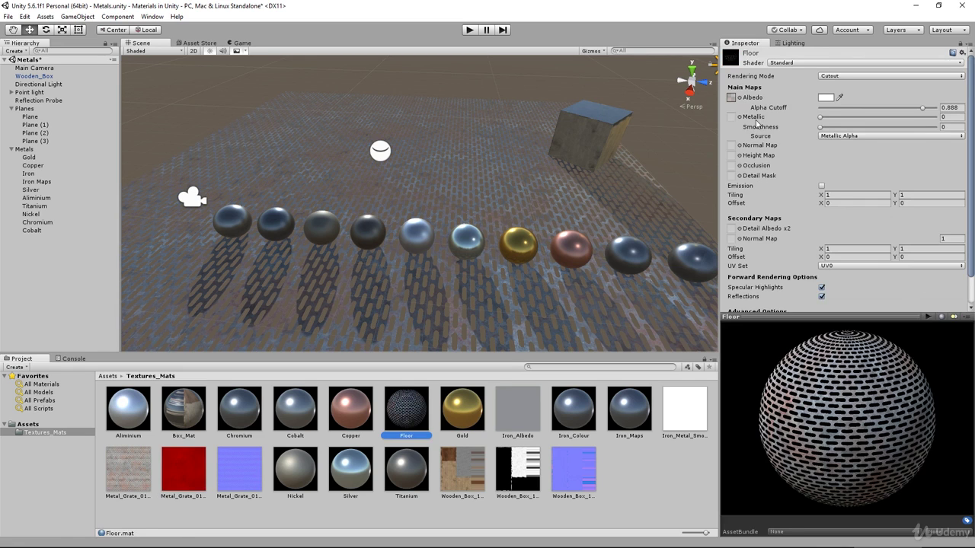
pyautogui.moveTo(720, 116); pyautogui.dragTo(735, 115)
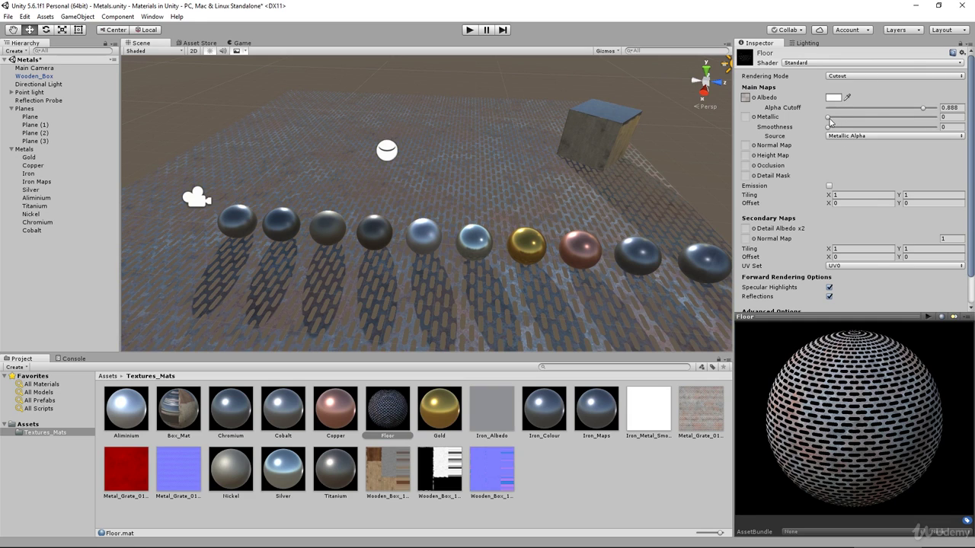
pyautogui.moveTo(830, 121); pyautogui.dragTo(953, 125)
pyautogui.keyDown('alt'); pyautogui.moveTo(680, 189); pyautogui.dragTo(420, 161); pyautogui.keyUp('alt')
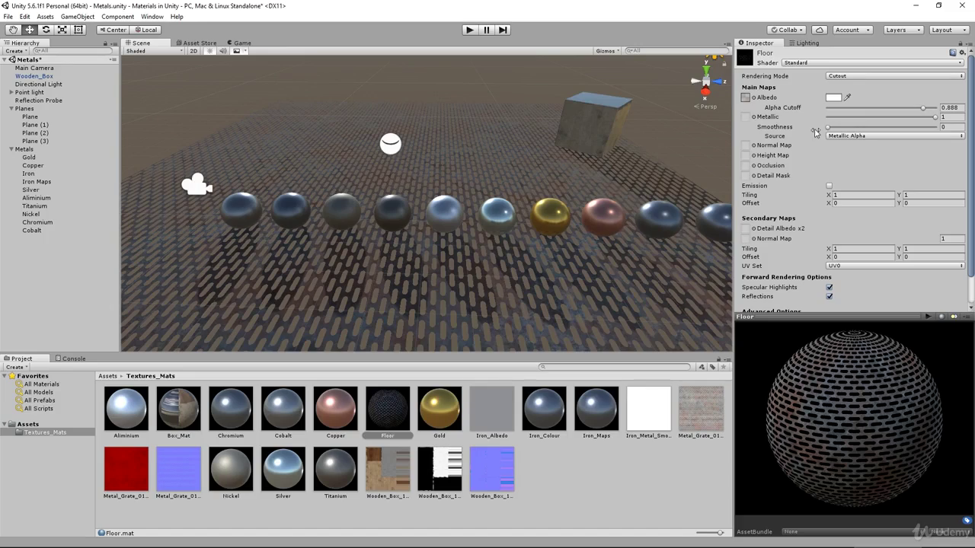
pyautogui.keyDown('alt'); pyautogui.moveTo(486, 182); pyautogui.dragTo(501, 136); pyautogui.keyUp('alt')
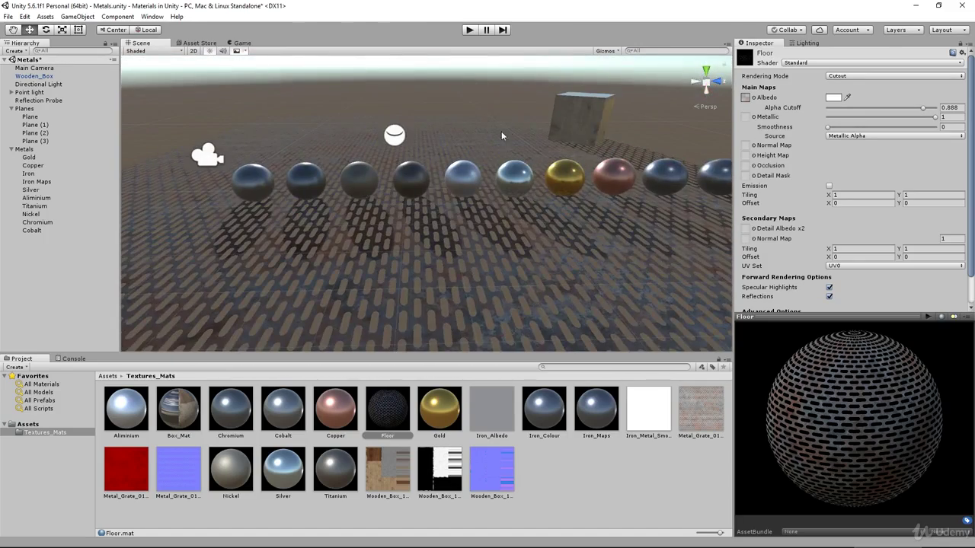
pyautogui.keyDown('alt'); pyautogui.moveTo(437, 165); pyautogui.dragTo(434, 173); pyautogui.keyUp('alt')
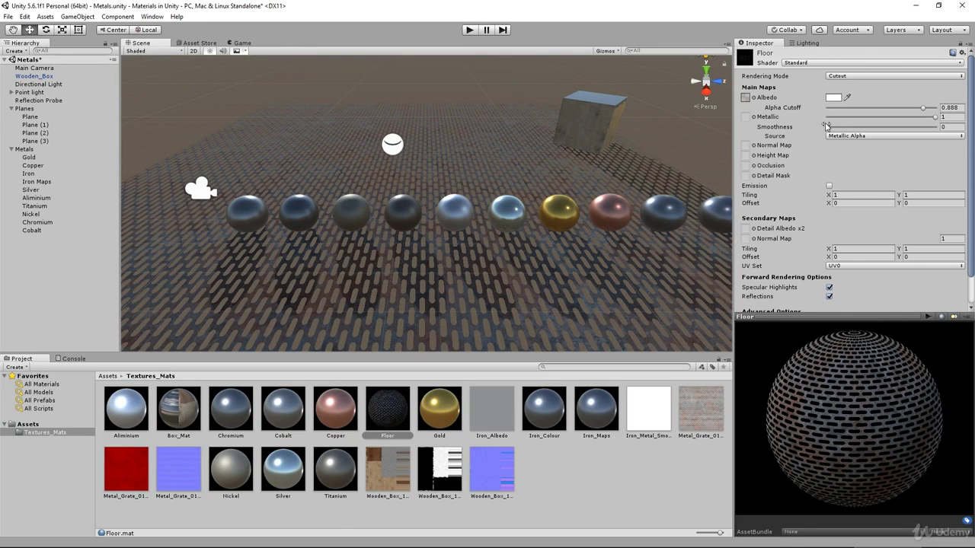
pyautogui.keyDown('alt'); pyautogui.moveTo(666, 174); pyautogui.dragTo(601, 145); pyautogui.keyUp('alt')
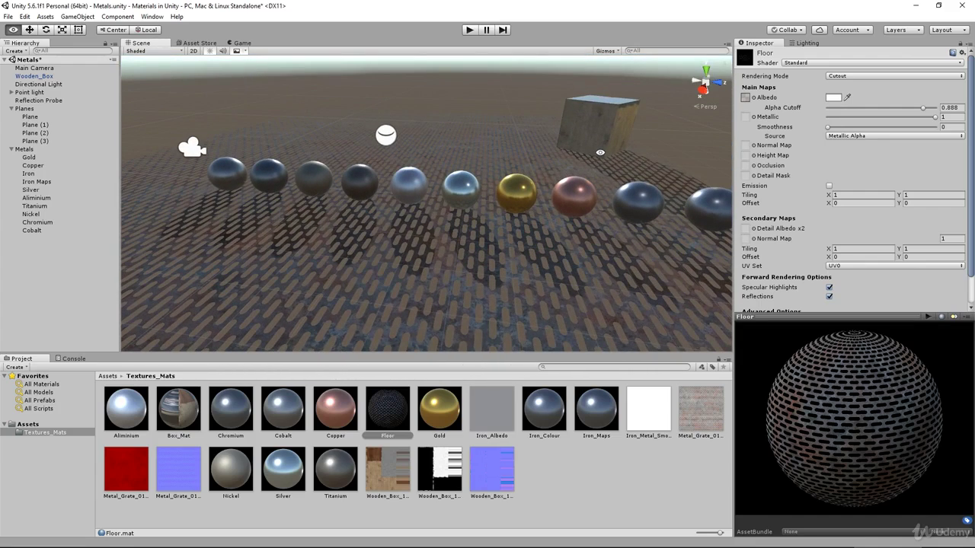
# Raise the Floor material's Smoothness to 0.934 and inspect the floor's reflections from several angles.
pyautogui.click(828, 129)
pyautogui.moveTo(828, 131); pyautogui.dragTo(928, 146)
pyautogui.keyDown('alt'); pyautogui.moveTo(693, 156); pyautogui.dragTo(439, 169); pyautogui.keyUp('alt')
pyautogui.scroll(5, 438, 169)
pyautogui.keyDown('alt'); pyautogui.moveTo(435, 119); pyautogui.dragTo(543, 140); pyautogui.keyUp('alt')
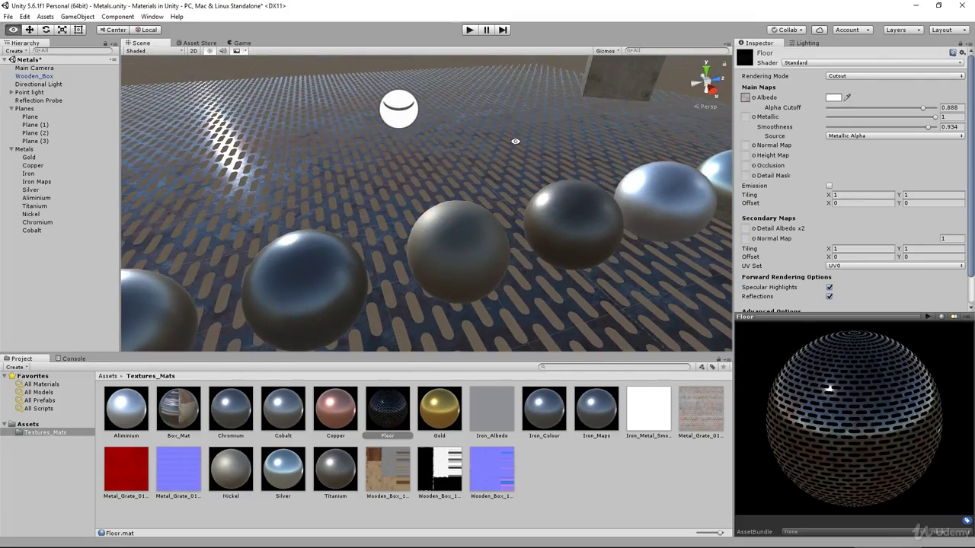
pyautogui.moveTo(371, 154)
pyautogui.keyDown('alt'); pyautogui.mouseDown()
pyautogui.moveTo(405, 155)
pyautogui.moveTo(337, 148)
pyautogui.moveTo(364, 149)
pyautogui.mouseUp(); pyautogui.keyUp('alt')
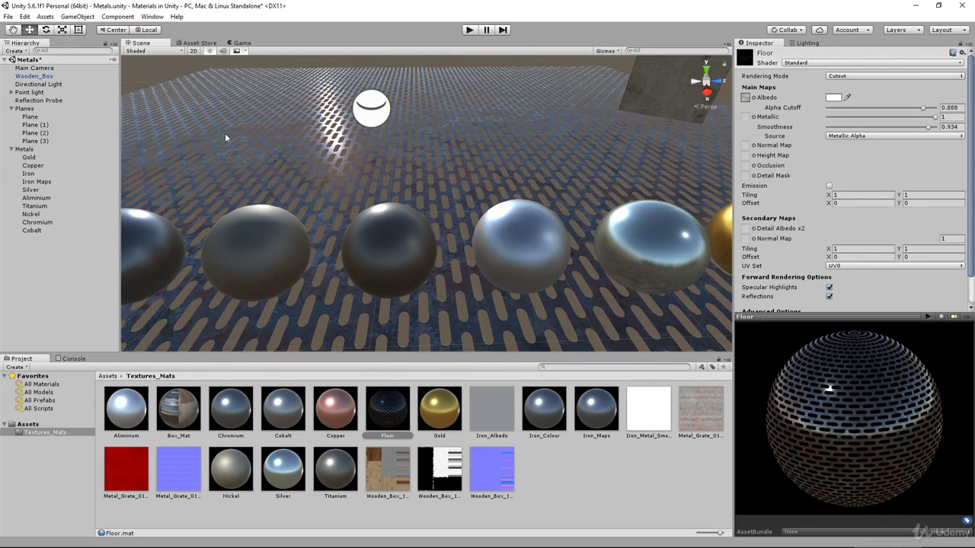
pyautogui.moveTo(342, 136)
pyautogui.keyDown('alt'); pyautogui.mouseDown()
pyautogui.moveTo(315, 159)
pyautogui.moveTo(335, 146)
pyautogui.mouseUp(); pyautogui.keyUp('alt')
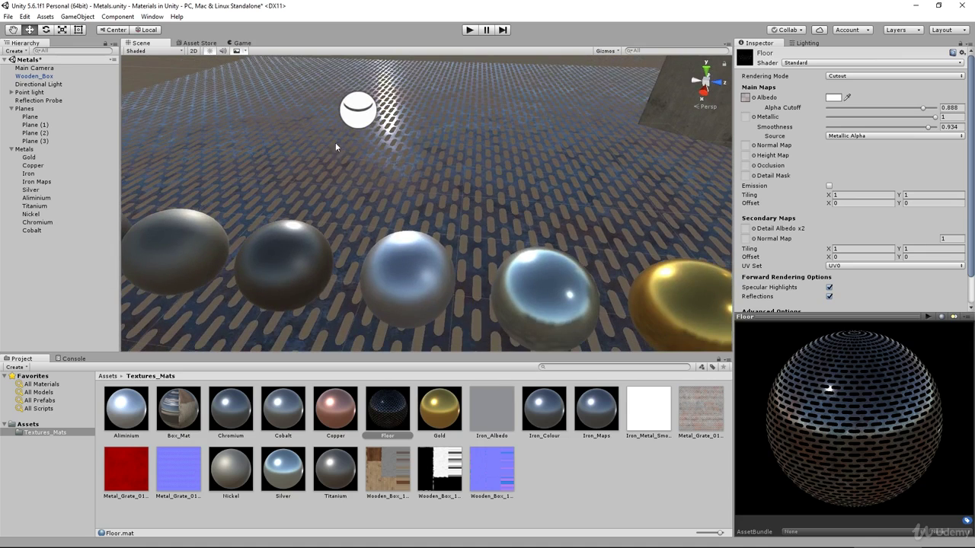
# Check the Metal_Grate_01_Metallic texture and reset the Floor material's Metallic and Smoothness to 0.
pyautogui.click(118, 481)
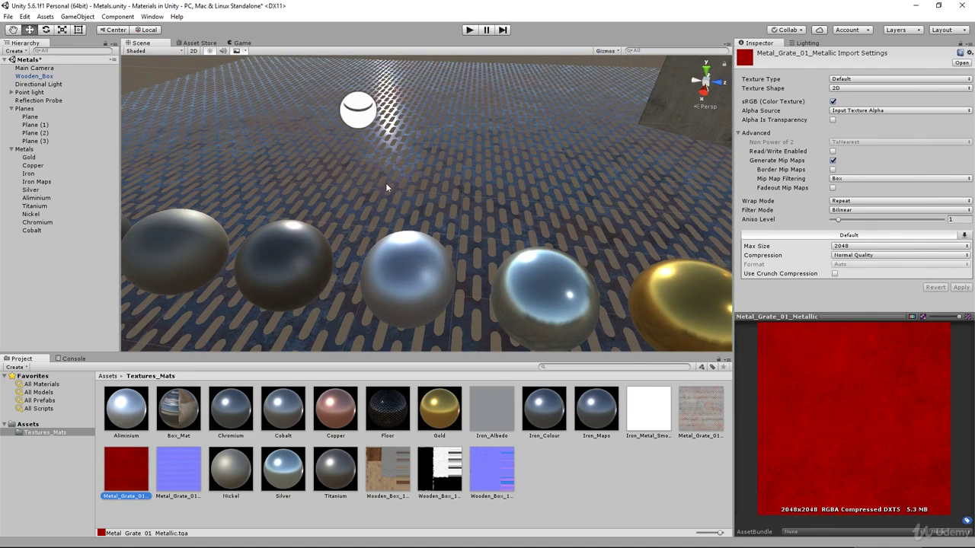
pyautogui.click(401, 390)
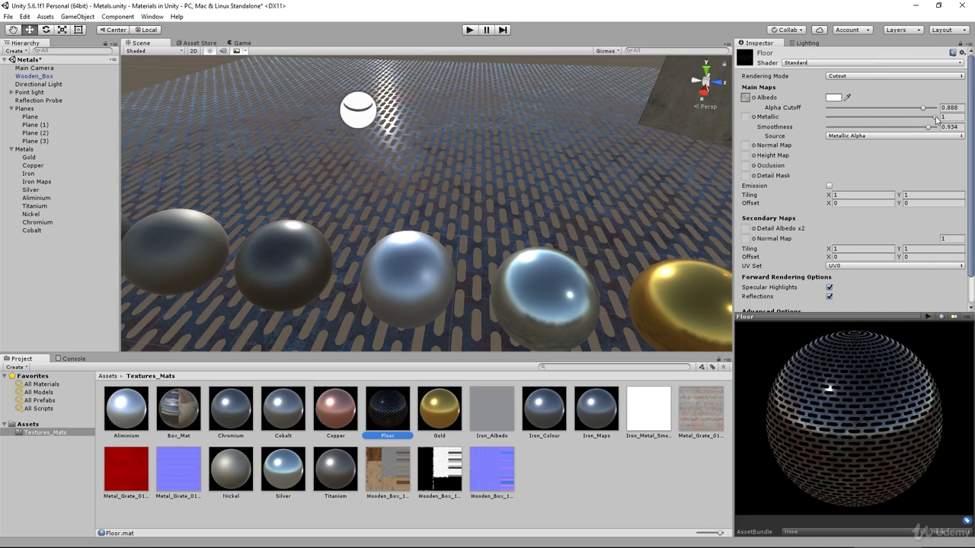
pyautogui.moveTo(936, 118); pyautogui.dragTo(811, 121)
pyautogui.moveTo(927, 126); pyautogui.dragTo(804, 131)
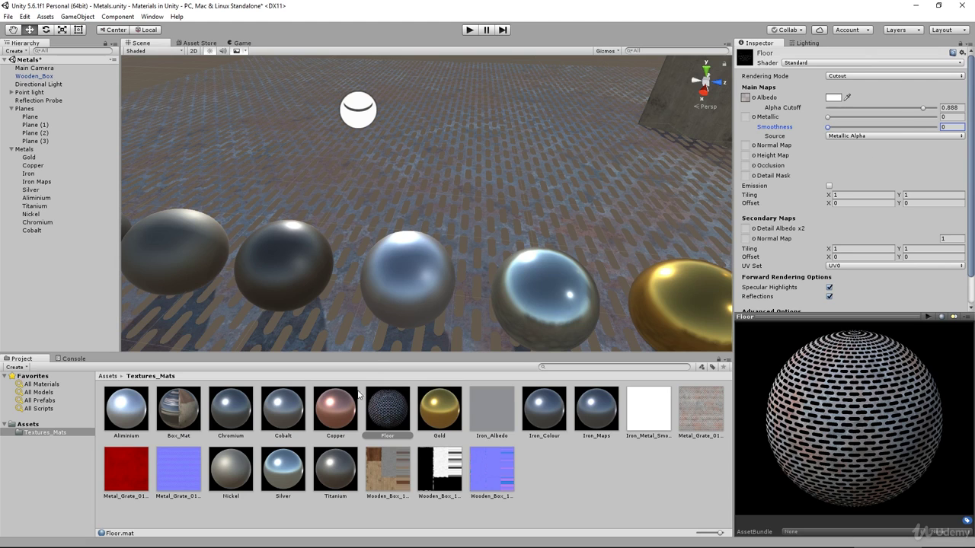
# Assign the Metal_Grate_01_Metallic texture to the Floor material's Metallic map.
pyautogui.keyDown('alt'); pyautogui.moveTo(402, 267); pyautogui.dragTo(394, 246); pyautogui.keyUp('alt')
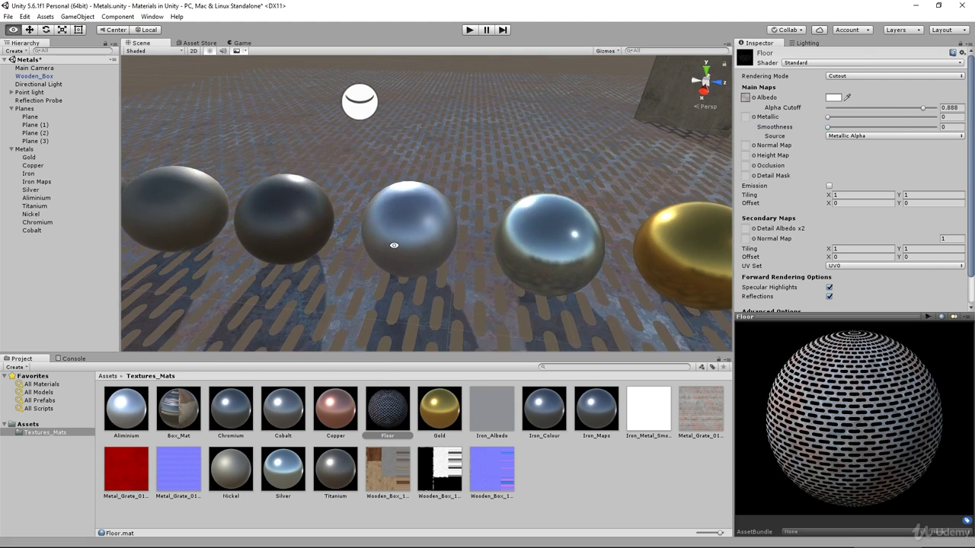
pyautogui.keyDown('alt'); pyautogui.moveTo(416, 204); pyautogui.dragTo(418, 218); pyautogui.keyUp('alt')
pyautogui.moveTo(418, 217); pyautogui.dragTo(417, 233, button='middle')
pyautogui.keyDown('alt'); pyautogui.moveTo(416, 233); pyautogui.dragTo(423, 224); pyautogui.keyUp('alt')
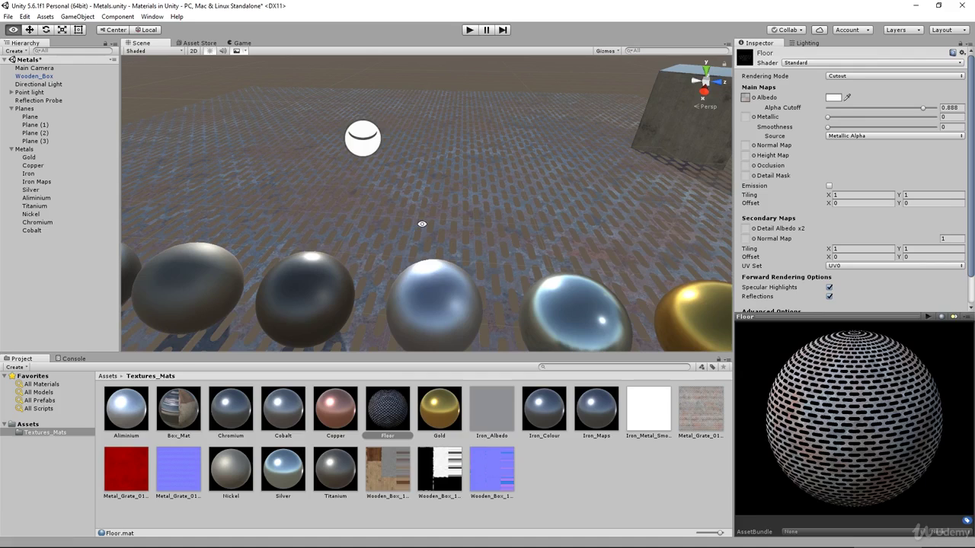
pyautogui.click(121, 468)
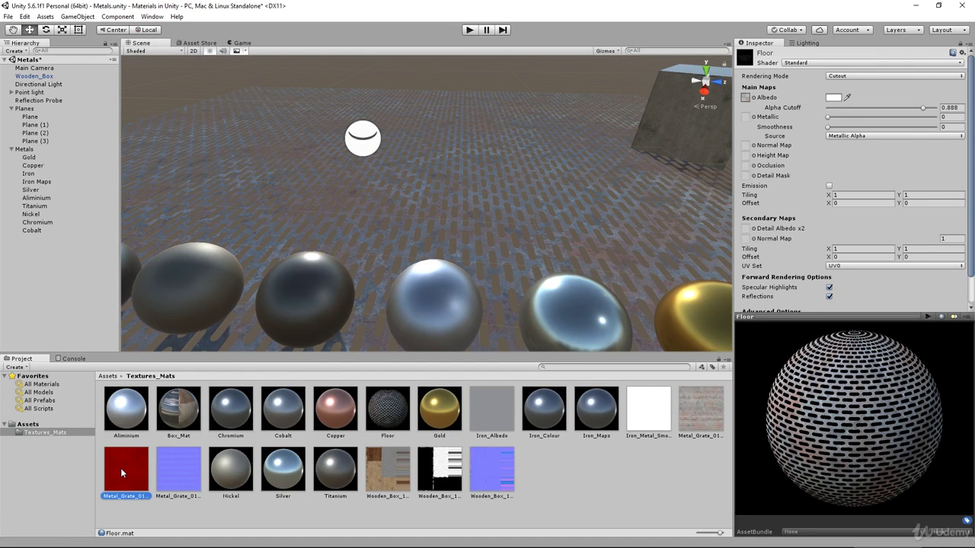
pyautogui.moveTo(120, 468); pyautogui.dragTo(745, 118)
# Examine the mapped floor's highlights and show the alpha channel in the preview of the Metal_Grate_01_Metallic texture.
pyautogui.keyDown('alt'); pyautogui.moveTo(445, 195); pyautogui.dragTo(476, 181); pyautogui.keyUp('alt')
pyautogui.scroll(4, 476, 181)
pyautogui.keyDown('alt'); pyautogui.moveTo(237, 240); pyautogui.dragTo(212, 218); pyautogui.keyUp('alt')
pyautogui.moveTo(450, 160); pyautogui.dragTo(523, 231)
pyautogui.scroll(5, 419, 182)
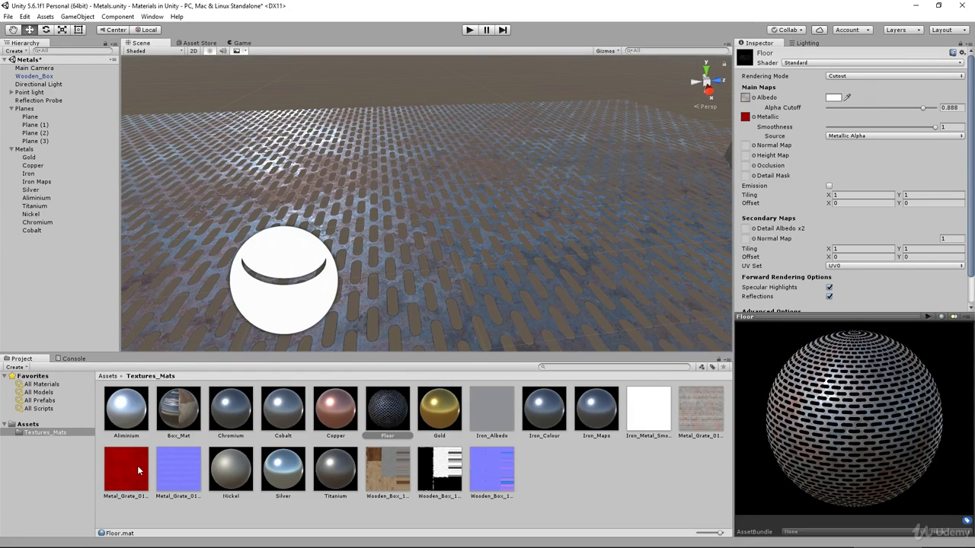
pyautogui.click(126, 468)
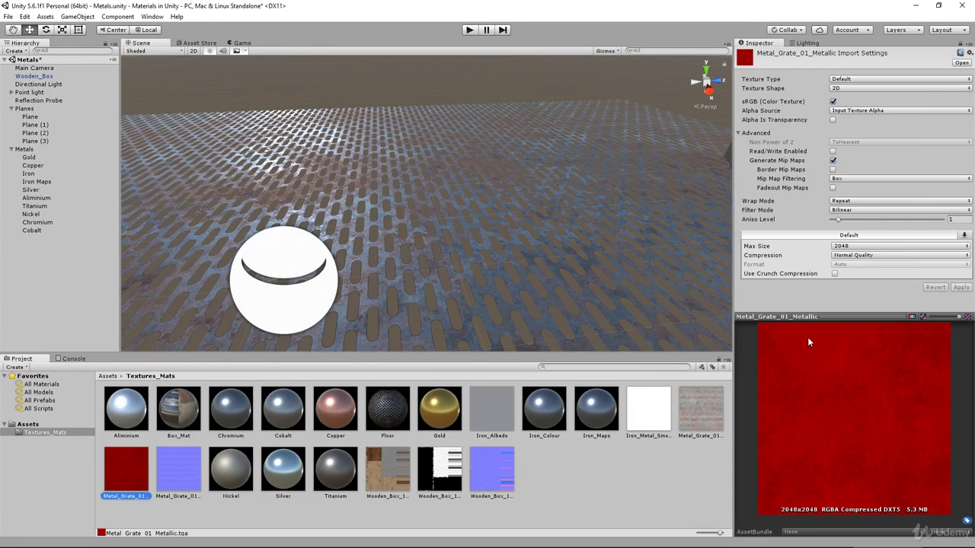
pyautogui.click(911, 317)
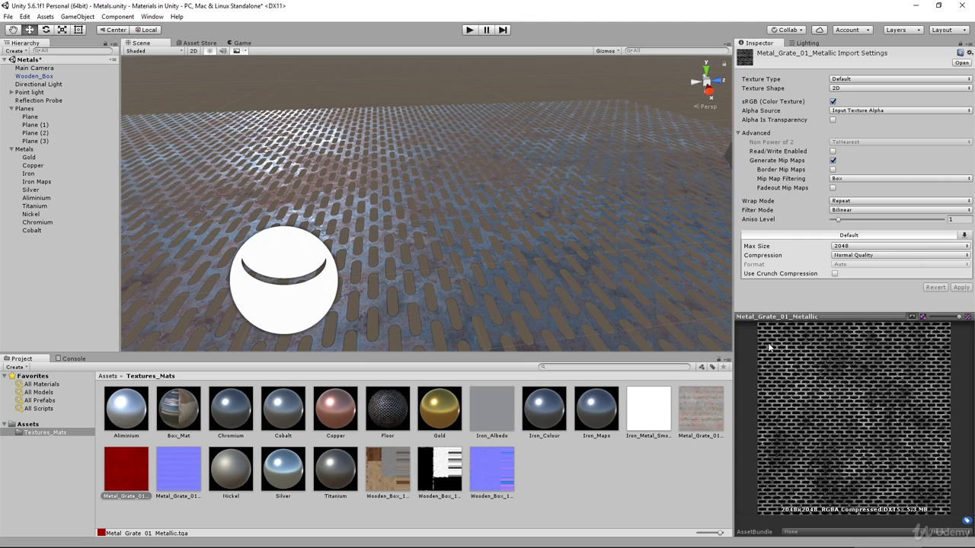
# Examine how the grate floor reflects light from several angles and compare it with the texture's alpha preview.
pyautogui.keyDown('alt'); pyautogui.moveTo(380, 273); pyautogui.dragTo(440, 270); pyautogui.keyUp('alt')
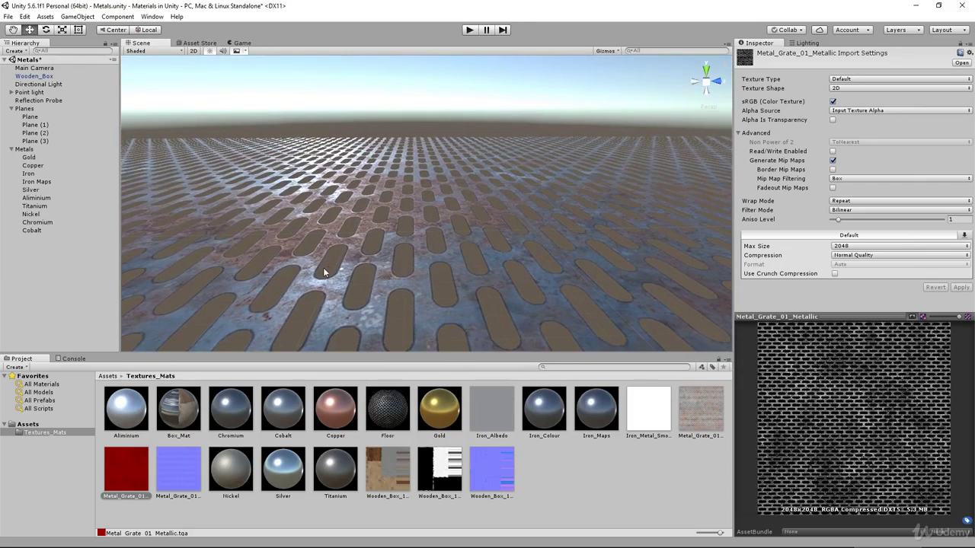
pyautogui.moveTo(402, 253); pyautogui.dragTo(450, 289, button='middle')
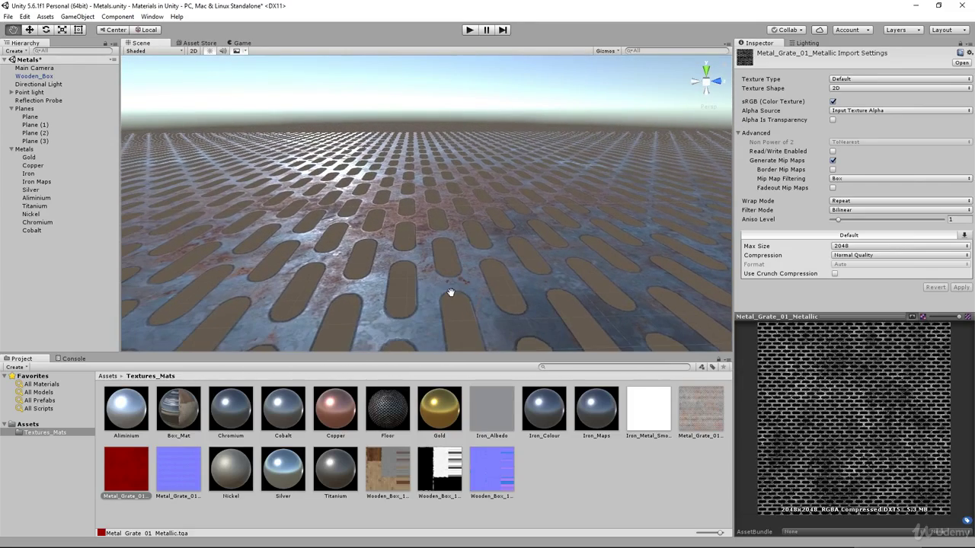
pyautogui.keyDown('alt'); pyautogui.moveTo(342, 227); pyautogui.dragTo(251, 233); pyautogui.keyUp('alt')
pyautogui.scroll(-5, 484, 238)
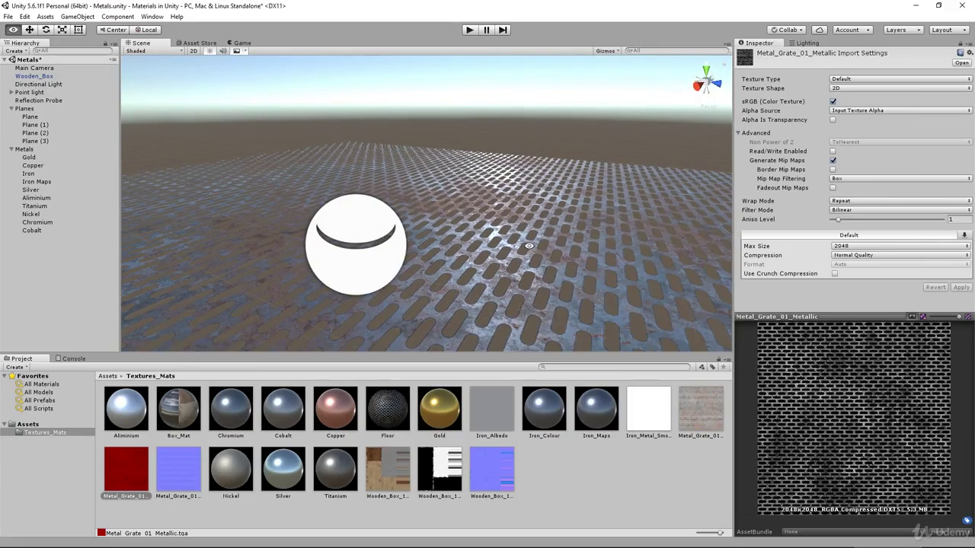
pyautogui.keyDown('alt'); pyautogui.moveTo(499, 234); pyautogui.dragTo(336, 251); pyautogui.keyUp('alt')
pyautogui.scroll(4, 336, 250)
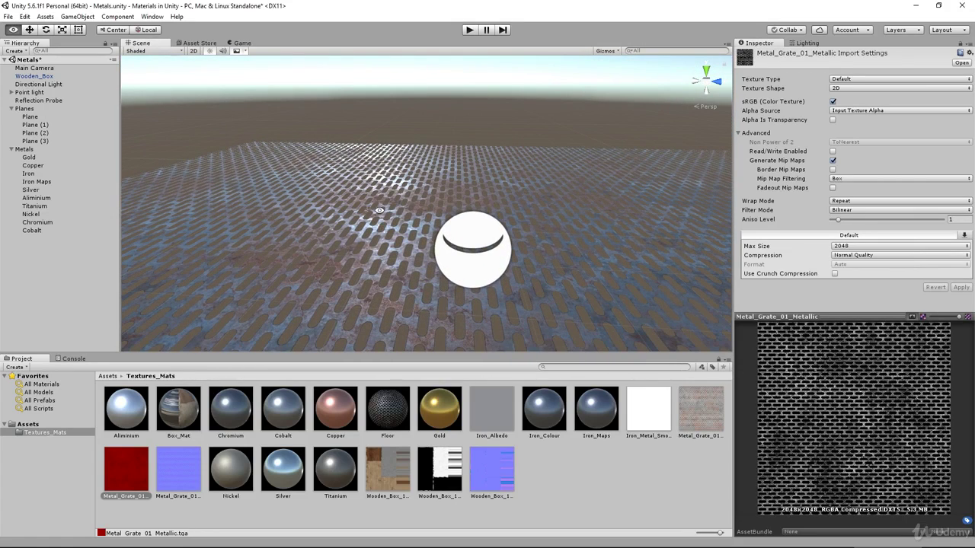
pyautogui.keyDown('alt'); pyautogui.moveTo(362, 222); pyautogui.dragTo(691, 254); pyautogui.keyUp('alt')
pyautogui.moveTo(625, 184); pyautogui.dragTo(472, 284, button='middle')
pyautogui.scroll(5, 341, 214)
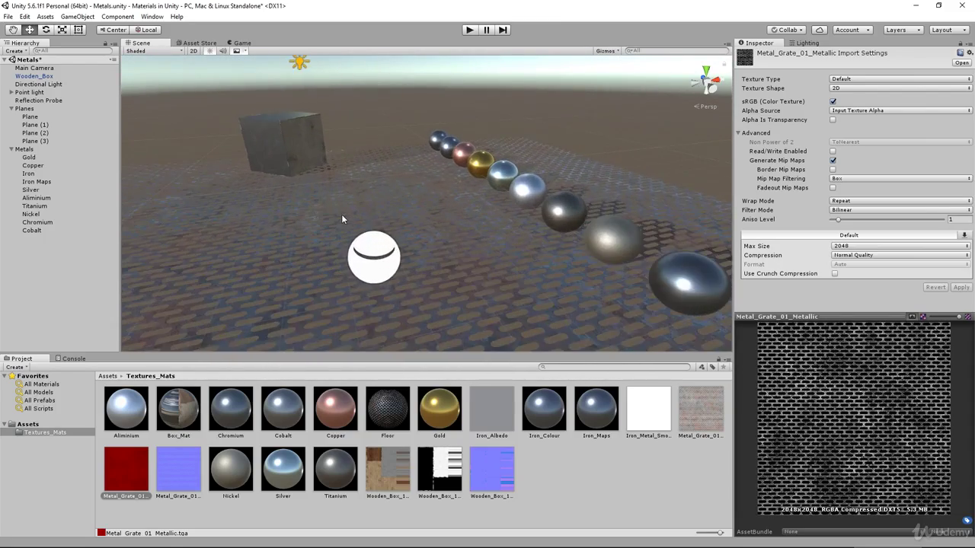
pyautogui.moveTo(341, 214)
pyautogui.keyDown('alt'); pyautogui.mouseDown()
pyautogui.moveTo(322, 226)
pyautogui.moveTo(344, 229)
pyautogui.mouseUp(); pyautogui.keyUp('alt')
pyautogui.moveTo(373, 255); pyautogui.dragTo(527, 266, button='middle')
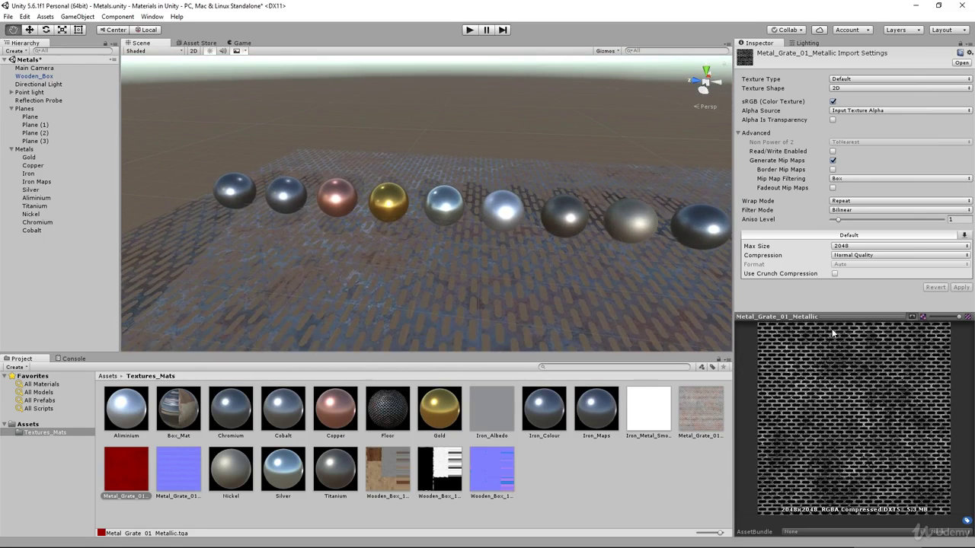
pyautogui.scroll(3, 524, 252)
pyautogui.scroll(-3, 354, 244)
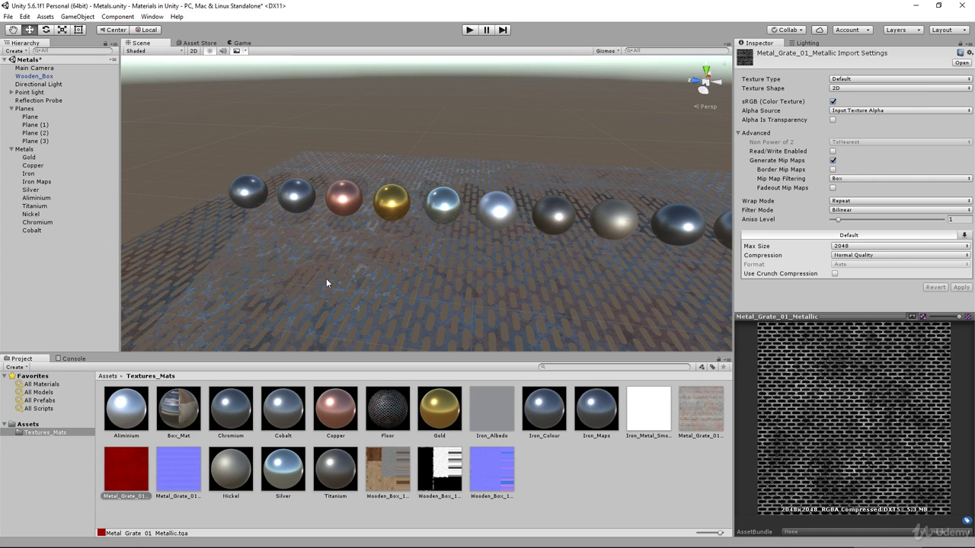
pyautogui.moveTo(285, 249); pyautogui.dragTo(333, 256, button='middle')
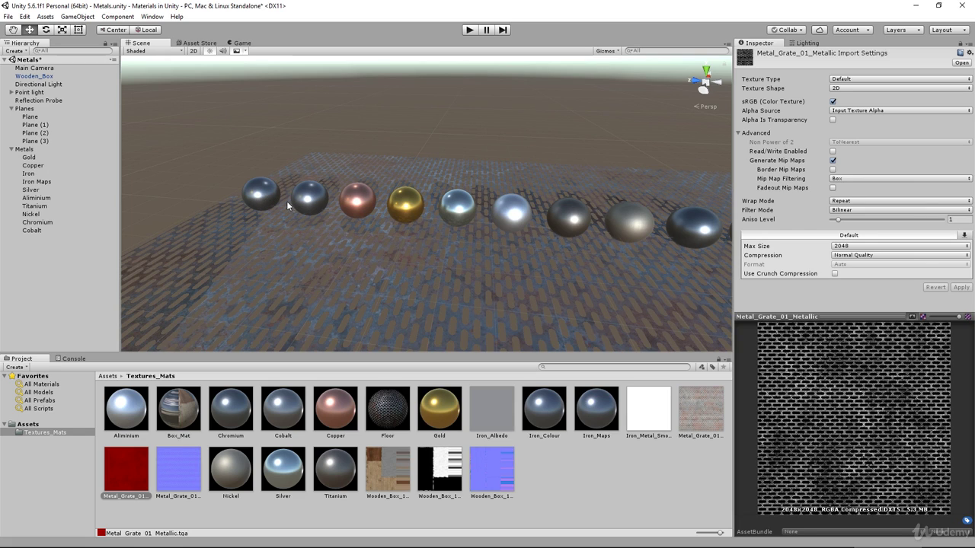
# Inspect the Copper material's settings and check its Albedo colour values in the colour picker.
pyautogui.click(358, 199)
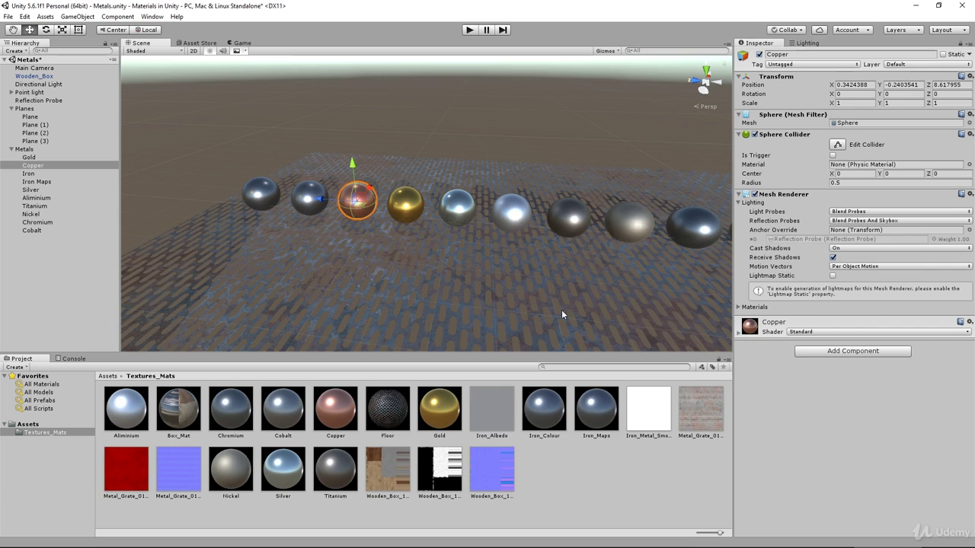
pyautogui.click(335, 409)
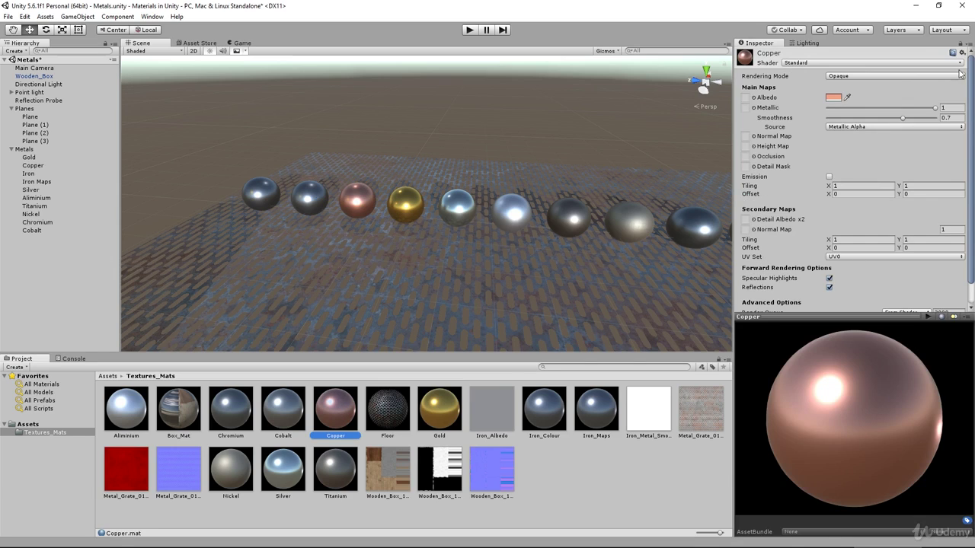
pyautogui.click(832, 99)
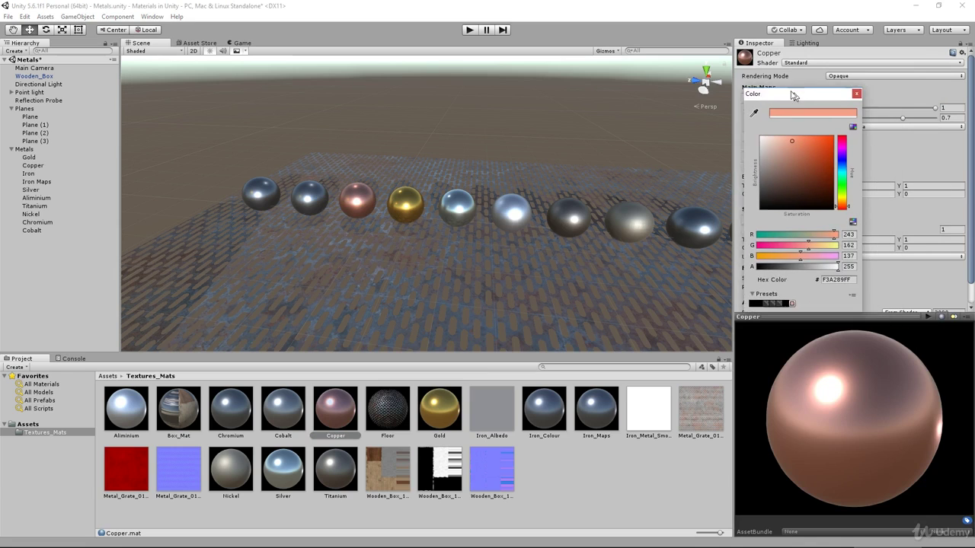
pyautogui.moveTo(792, 92); pyautogui.dragTo(618, 79)
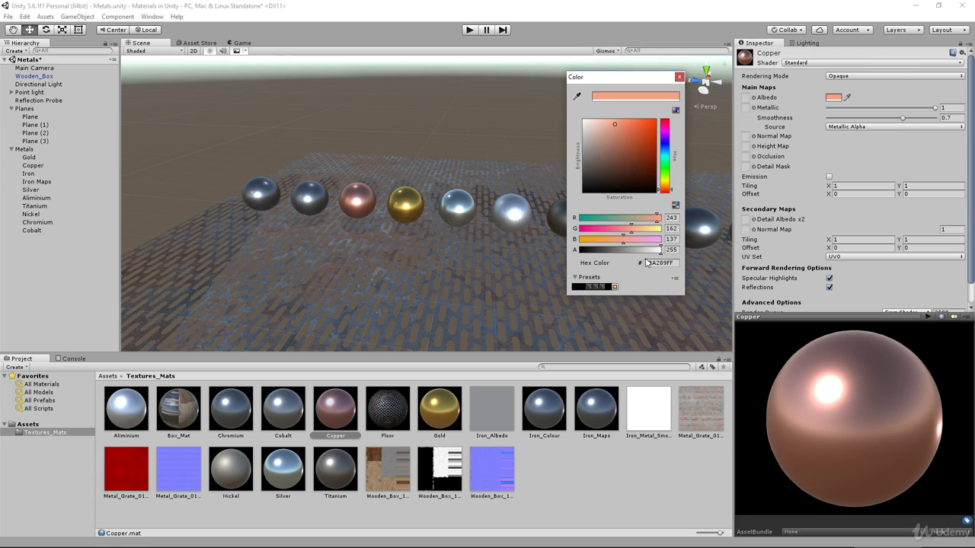
pyautogui.click(679, 78)
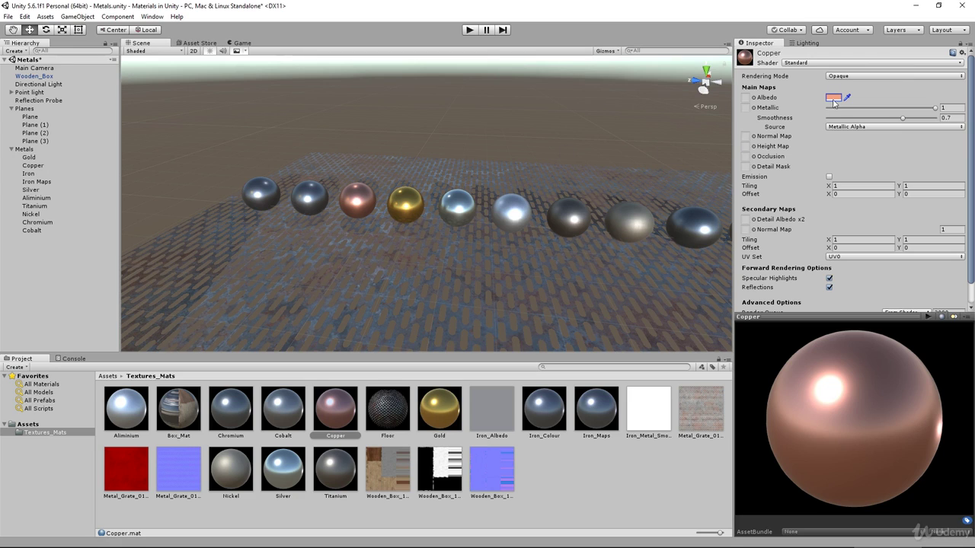
# Set the Copper material's Smoothness to 0.997.
pyautogui.click(946, 110)
pyautogui.scroll(10, 482, 203)
pyautogui.moveTo(483, 204); pyautogui.dragTo(947, 220, button='middle')
pyautogui.scroll(8, 375, 216)
pyautogui.scroll(-7, 374, 217)
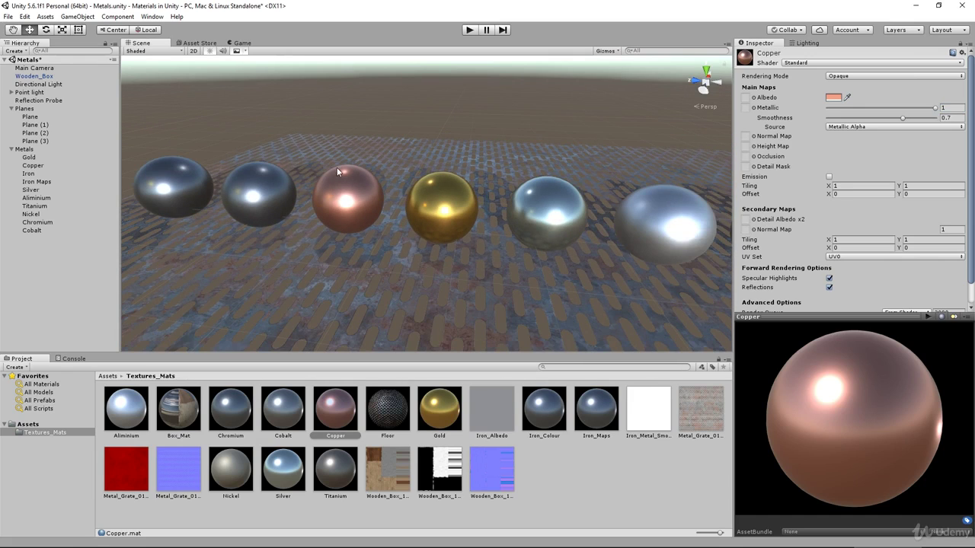
pyautogui.moveTo(906, 120); pyautogui.dragTo(943, 128)
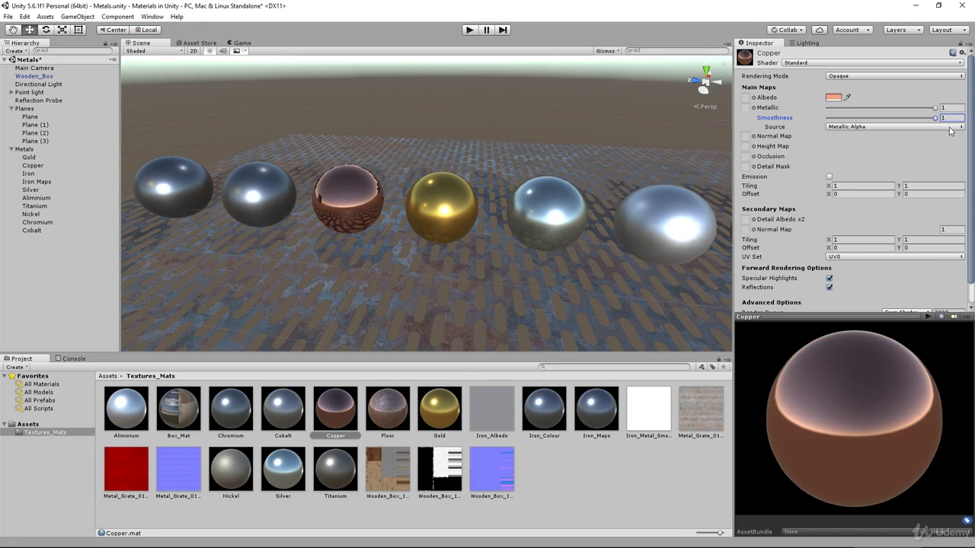
# Examine the copper sphere's reflections from a lower viewpoint and select the floor plane beneath the spheres.
pyautogui.moveTo(413, 249)
pyautogui.mouseDown(button='right')
pyautogui.moveTo(455, 219)
pyautogui.moveTo(427, 255)
pyautogui.mouseUp(button='right')
pyautogui.scroll(-5, 427, 255)
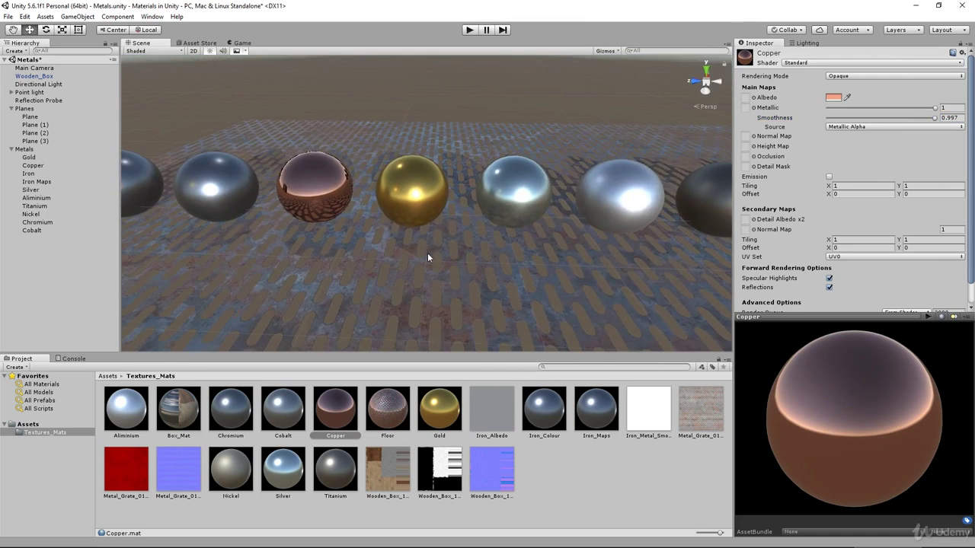
pyautogui.keyDown('alt'); pyautogui.moveTo(339, 268); pyautogui.dragTo(339, 231); pyautogui.keyUp('alt')
pyautogui.moveTo(339, 231); pyautogui.dragTo(394, 250, button='middle')
pyautogui.click(348, 298)
pyautogui.scroll(6, 394, 250)
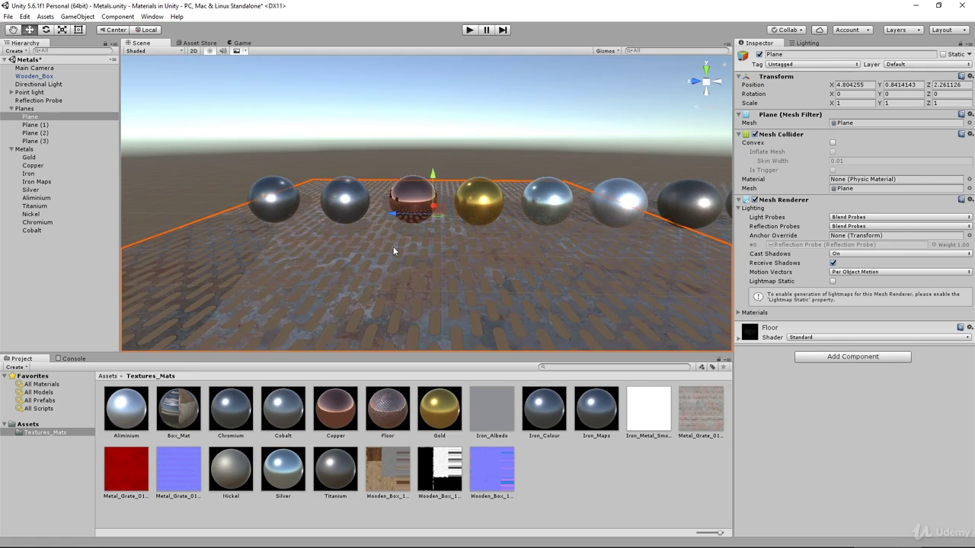
# Compare the copper sphere with its neighbours, and reduce the Copper material's Smoothness to about 0.695.
pyautogui.scroll(2, 393, 246)
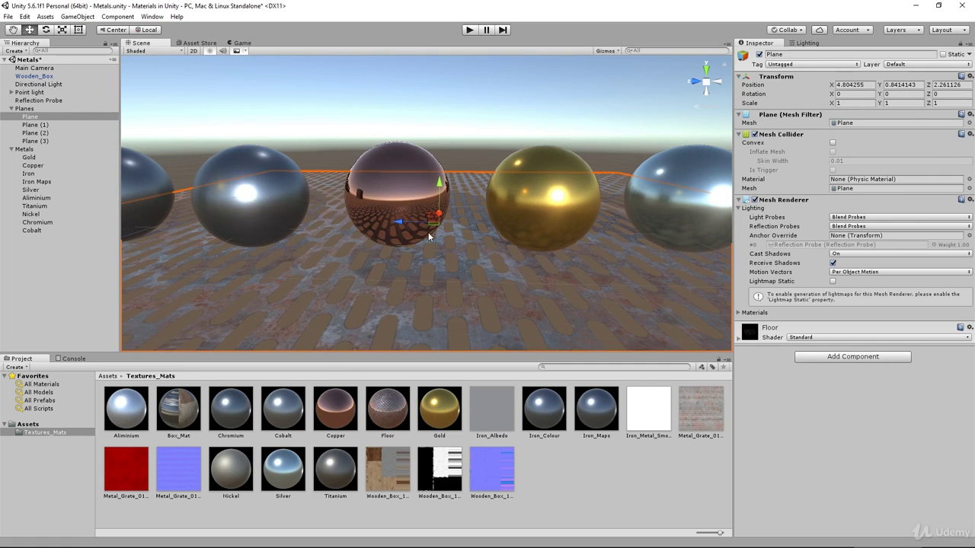
pyautogui.scroll(-2, 440, 279)
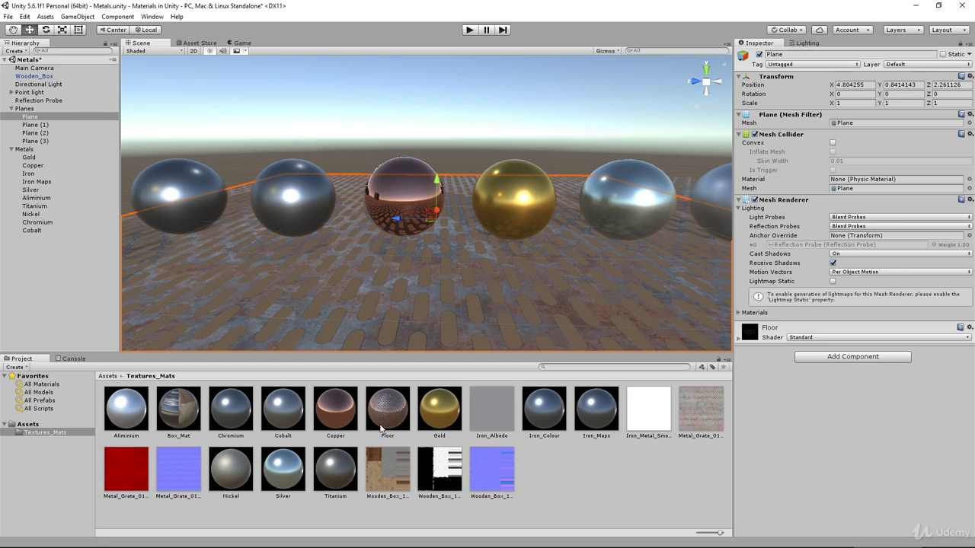
pyautogui.click(325, 429)
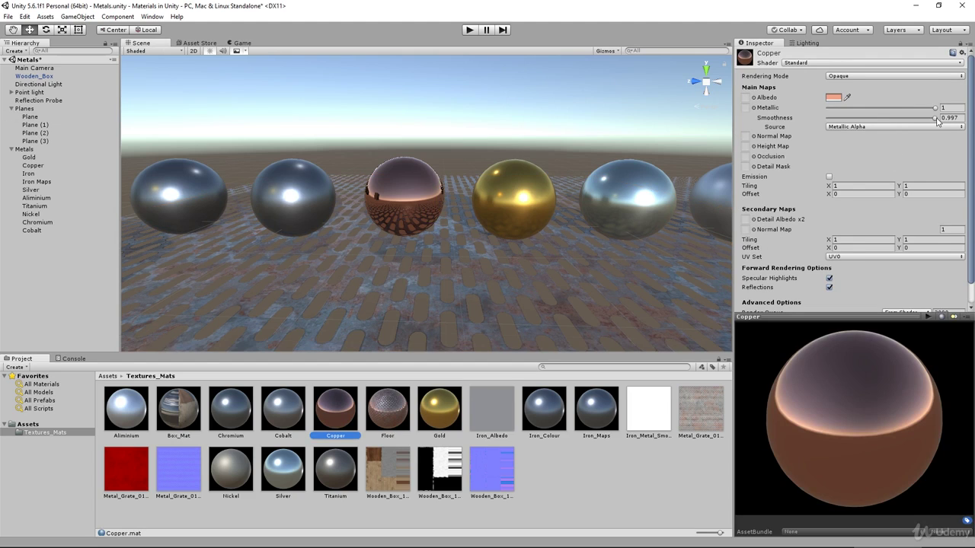
pyautogui.moveTo(937, 120); pyautogui.dragTo(908, 126)
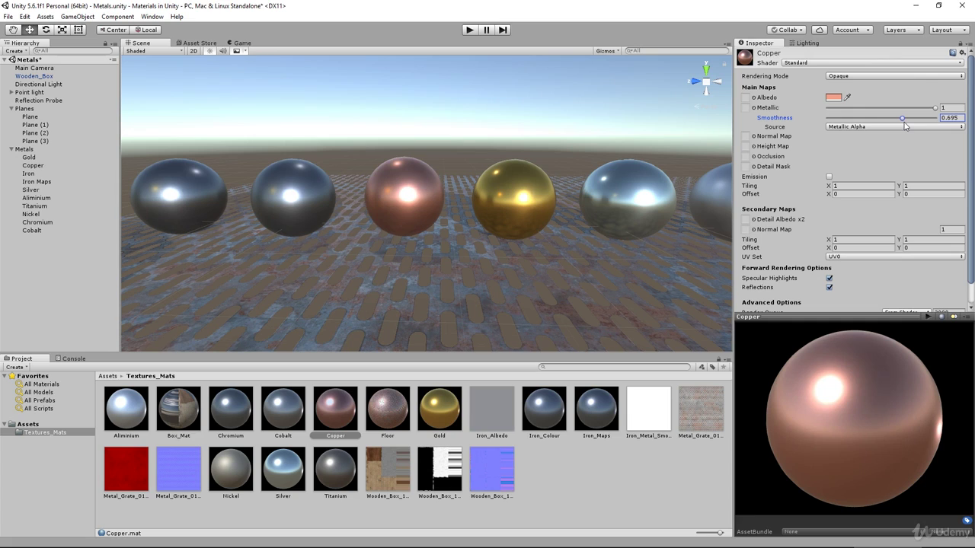
pyautogui.moveTo(904, 123); pyautogui.dragTo(905, 124)
# Switch to the browser's copper image results and enlarge the copper pipes photo to examine its surface.
pyautogui.hotkey('alt', 'Tab')
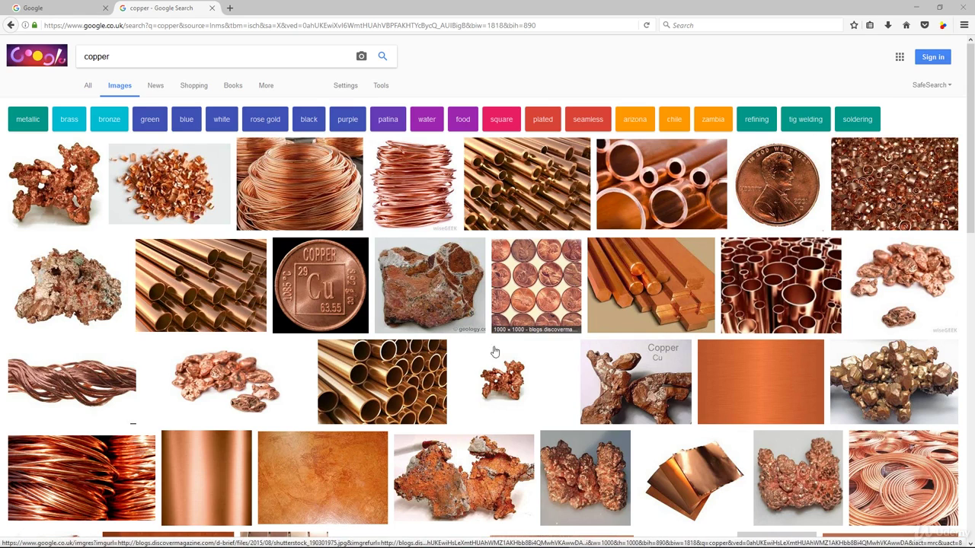
pyautogui.scroll(-1, 545, 323)
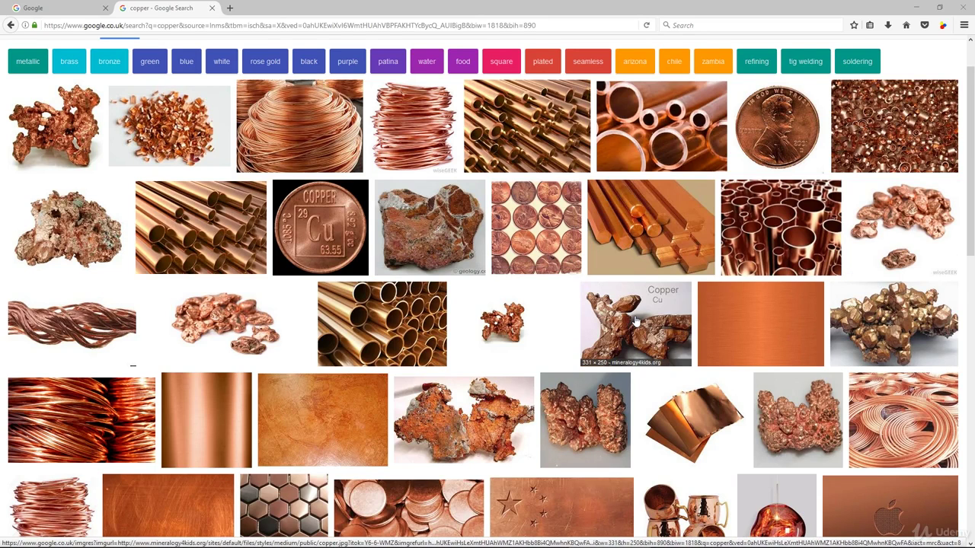
pyautogui.click(219, 229)
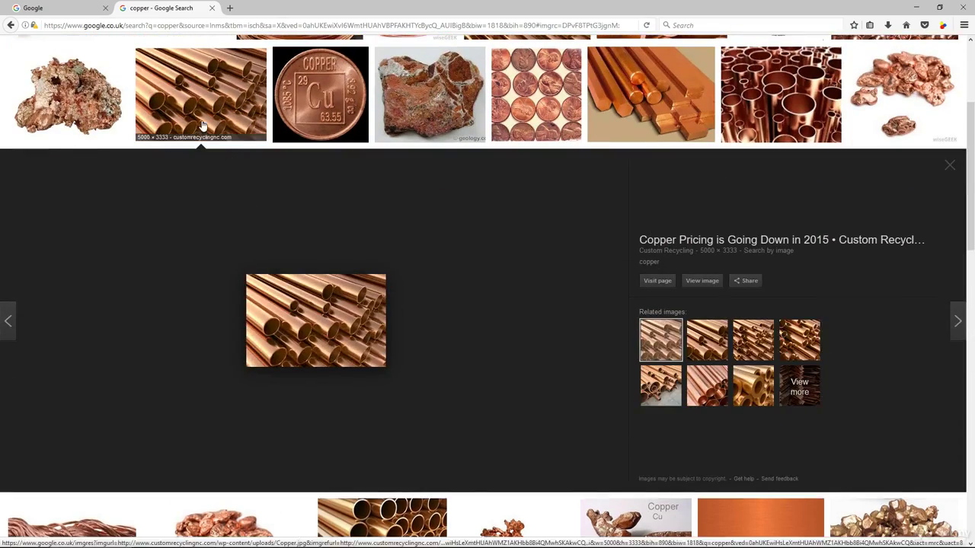
pyautogui.click(205, 126)
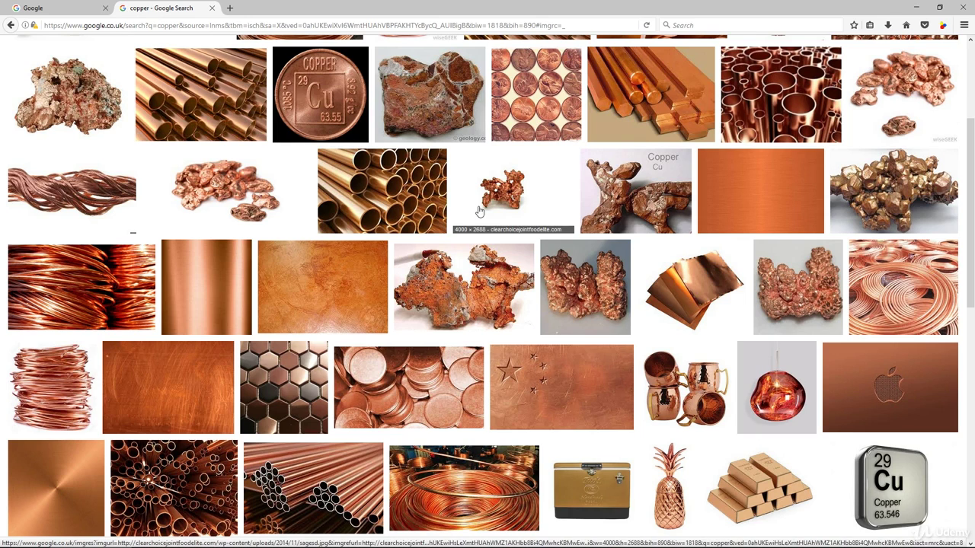
# Enlarge the image of piled copper coins to examine how worn copper reflects light, and close its preview.
pyautogui.scroll(-3, 397, 261)
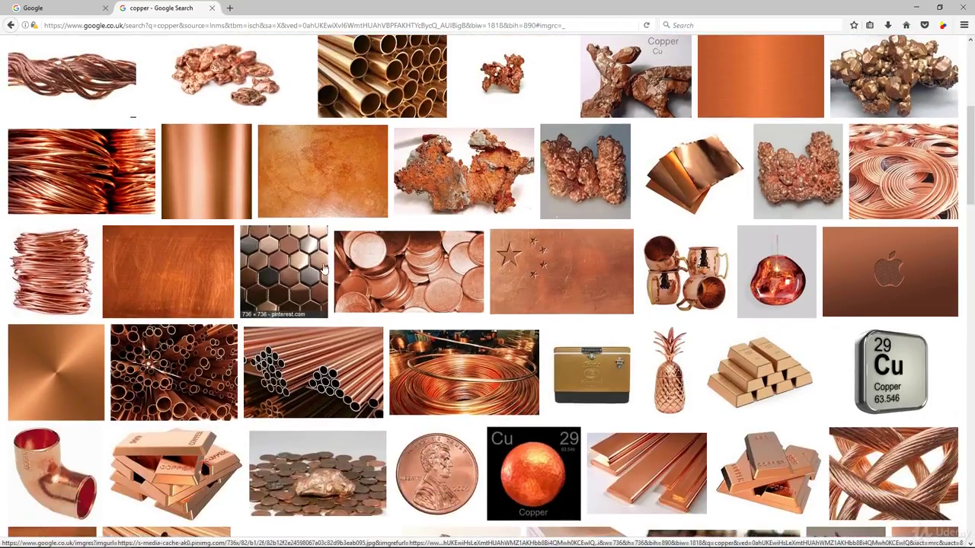
pyautogui.scroll(-1, 397, 261)
pyautogui.scroll(4, 408, 320)
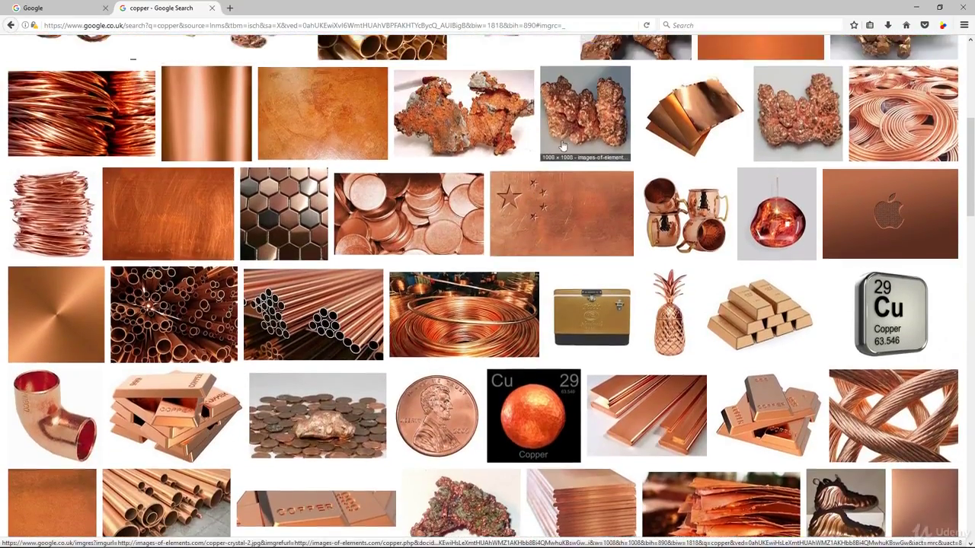
pyautogui.click(412, 370)
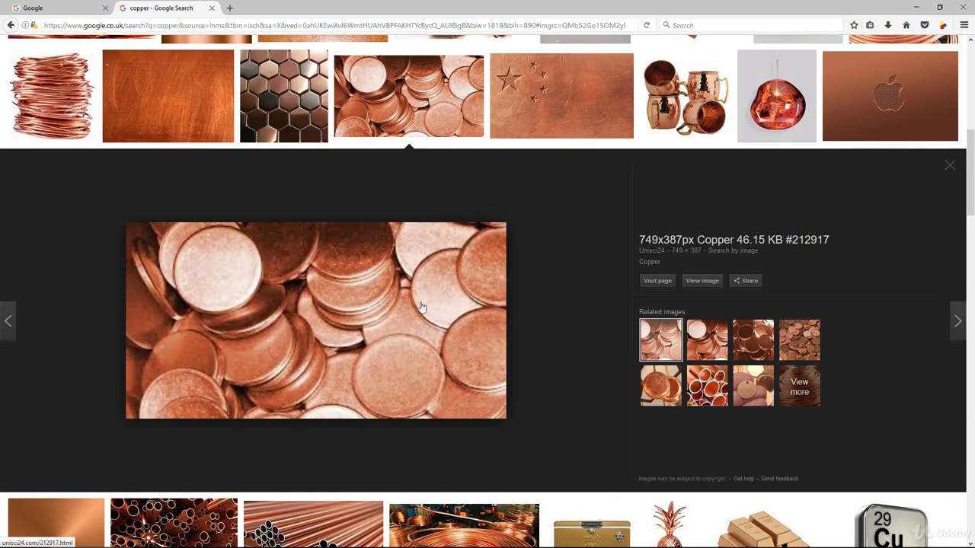
pyautogui.click(442, 125)
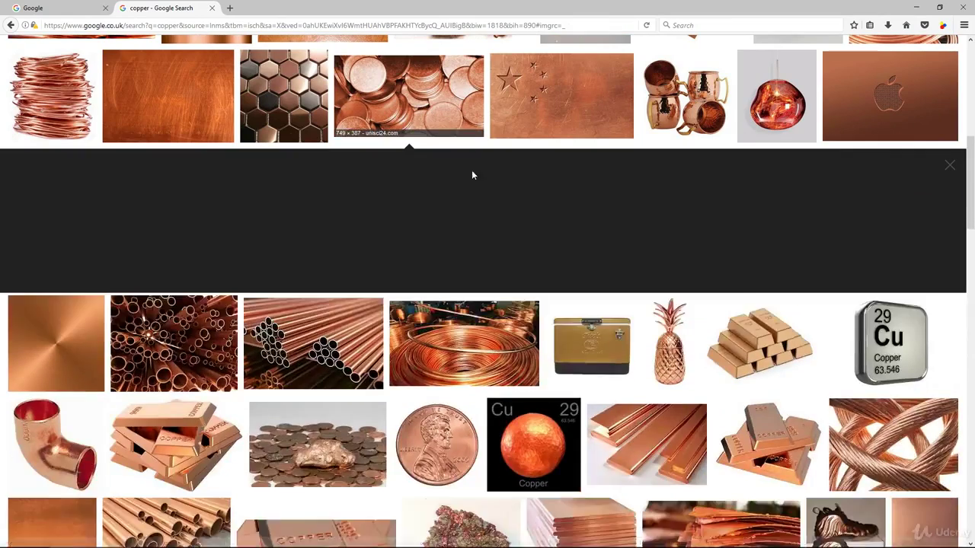
# Enlarge the Britannica photo of copper electrical cables to examine its surface, and close its preview.
pyautogui.scroll(-3, 431, 207)
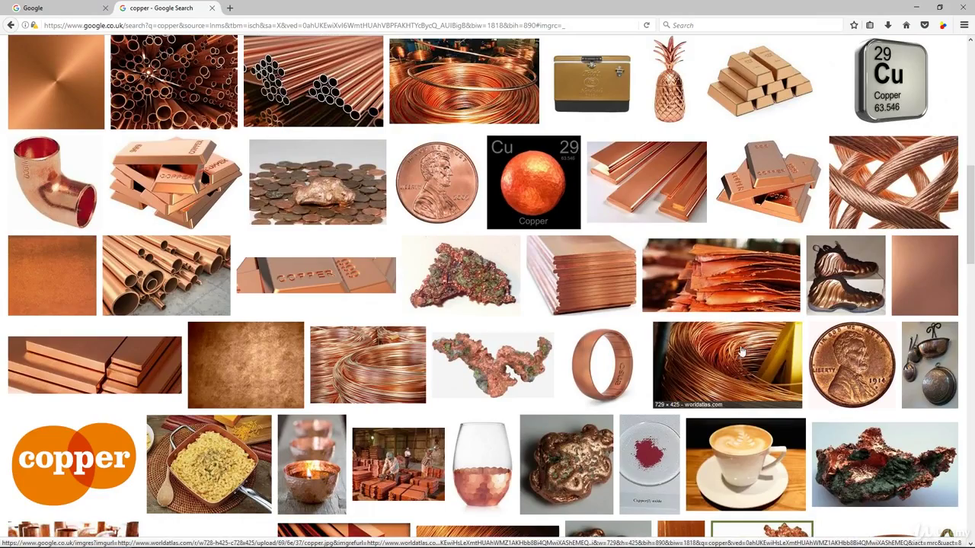
pyautogui.scroll(-5, 567, 342)
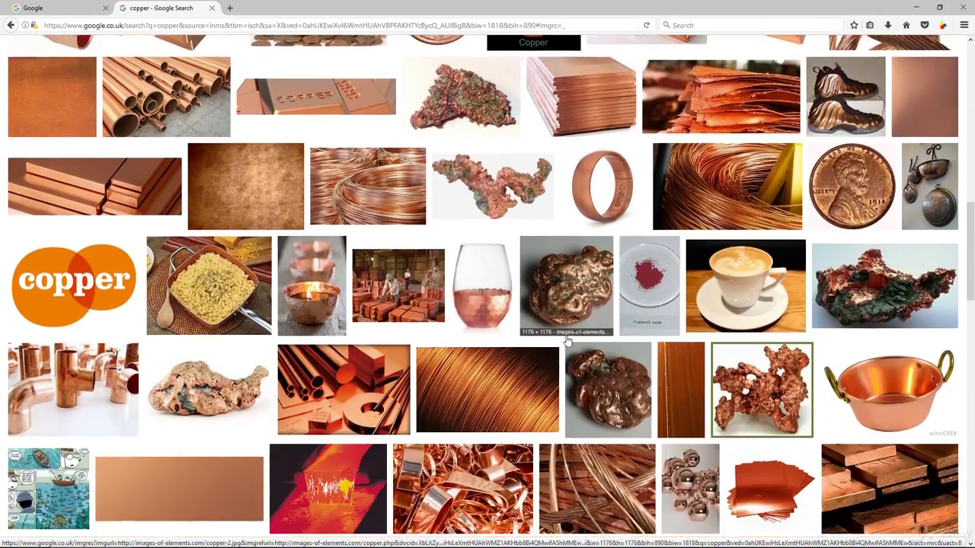
pyautogui.scroll(-3, 568, 342)
pyautogui.click(591, 377)
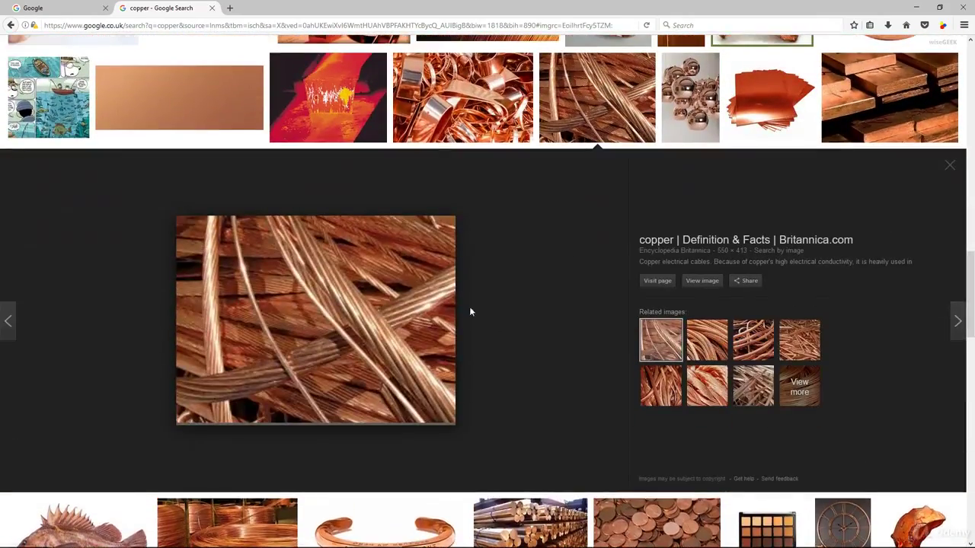
pyautogui.click(597, 106)
# Examine more copper examples and enlarge the Nifty Tips photo of polished copper pipes, then close its preview.
pyautogui.scroll(-2, 450, 296)
pyautogui.scroll(-2, 451, 296)
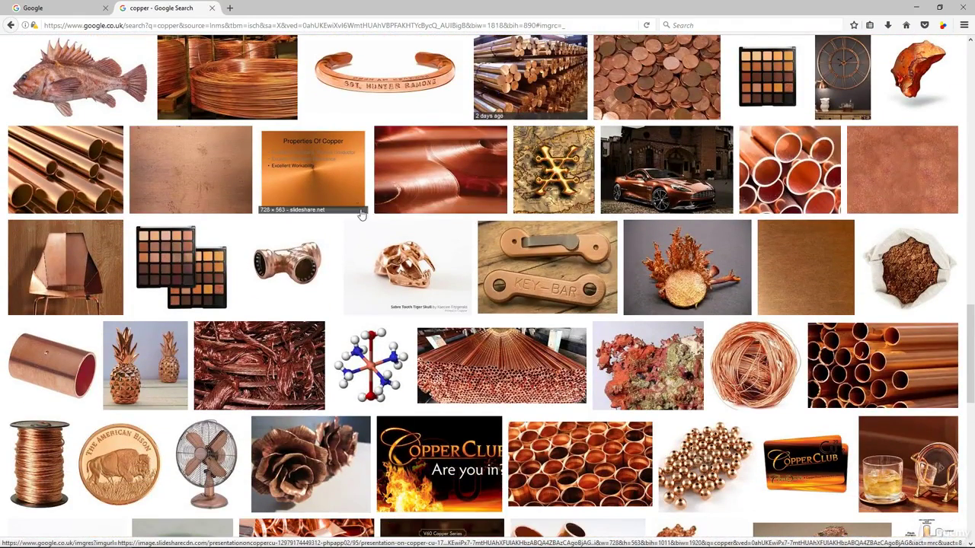
pyautogui.scroll(-8, 430, 207)
pyautogui.scroll(-2, 430, 207)
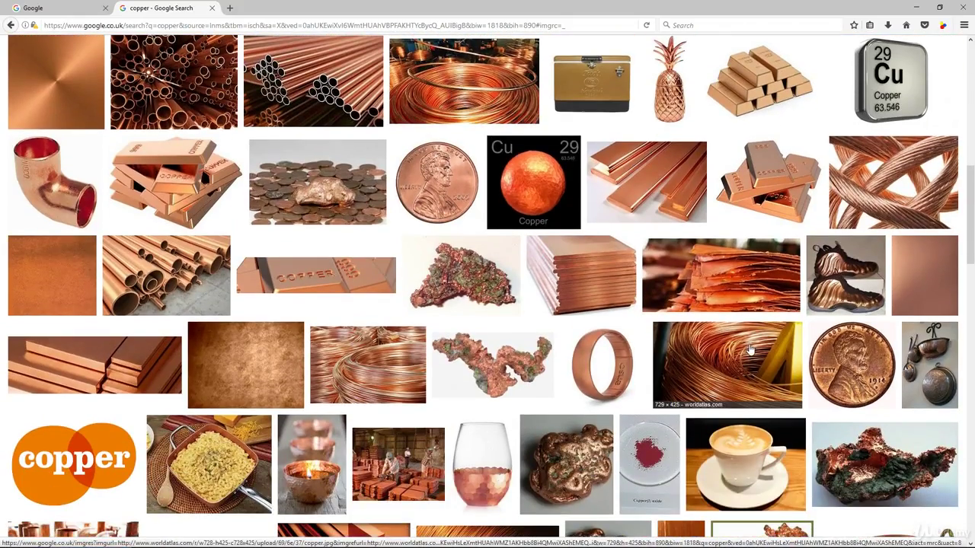
pyautogui.scroll(-5, 706, 355)
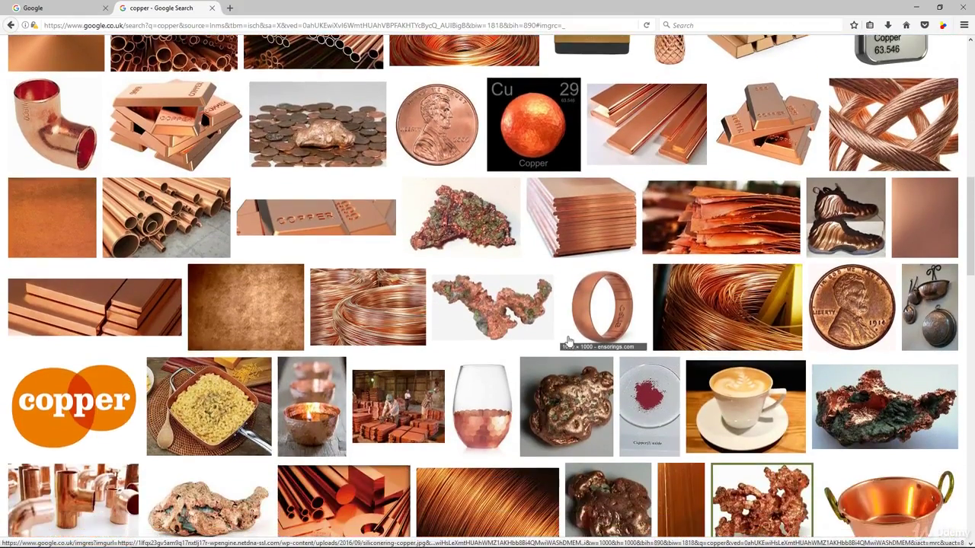
pyautogui.scroll(-9, 567, 341)
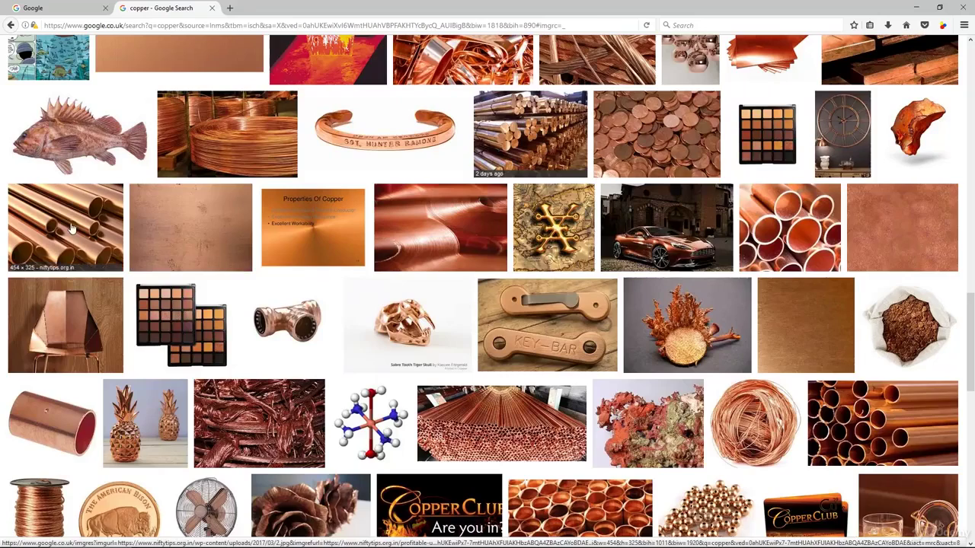
pyautogui.click(107, 228)
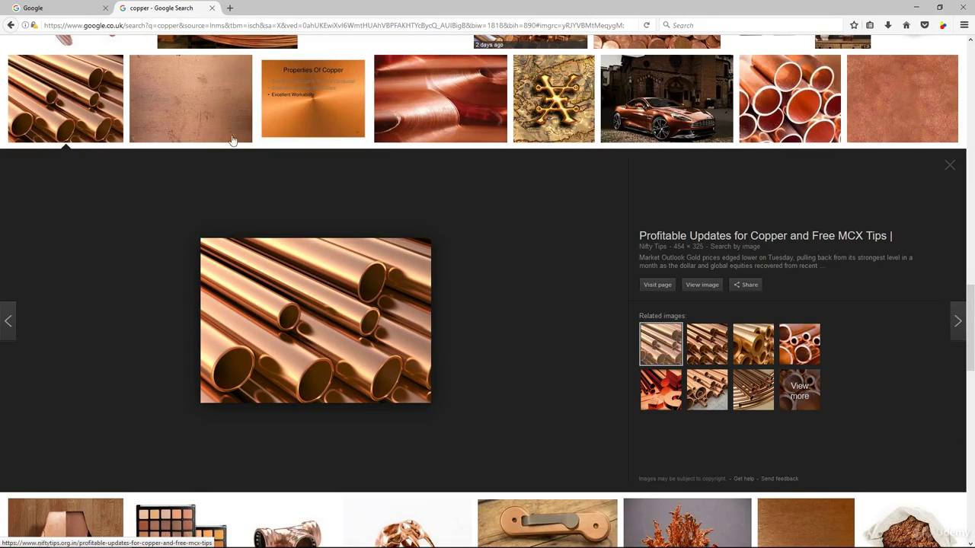
pyautogui.click(90, 107)
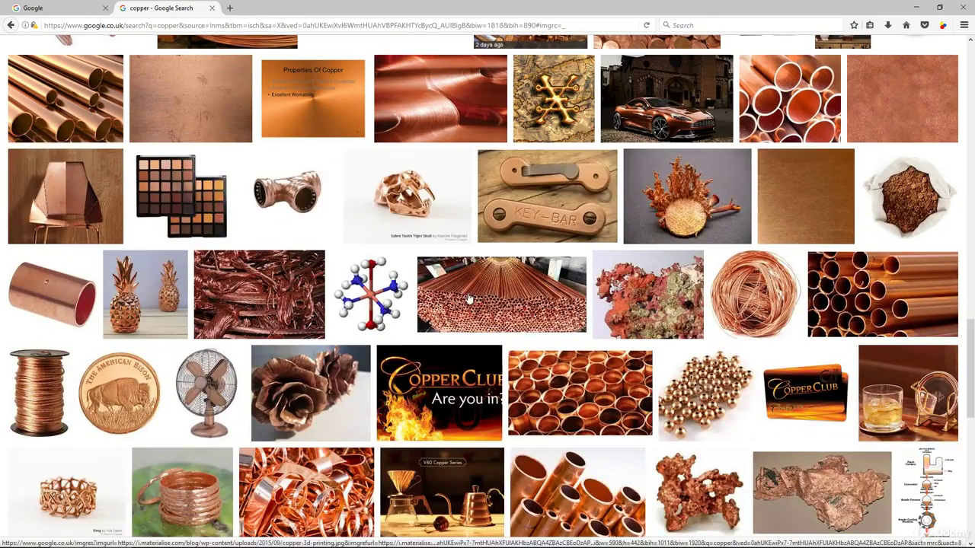
# Examine the Wikipedia photo of old copper utensils and its related image of Hallstatt utensils, and close the preview.
pyautogui.scroll(-3, 481, 367)
pyautogui.scroll(5, 481, 367)
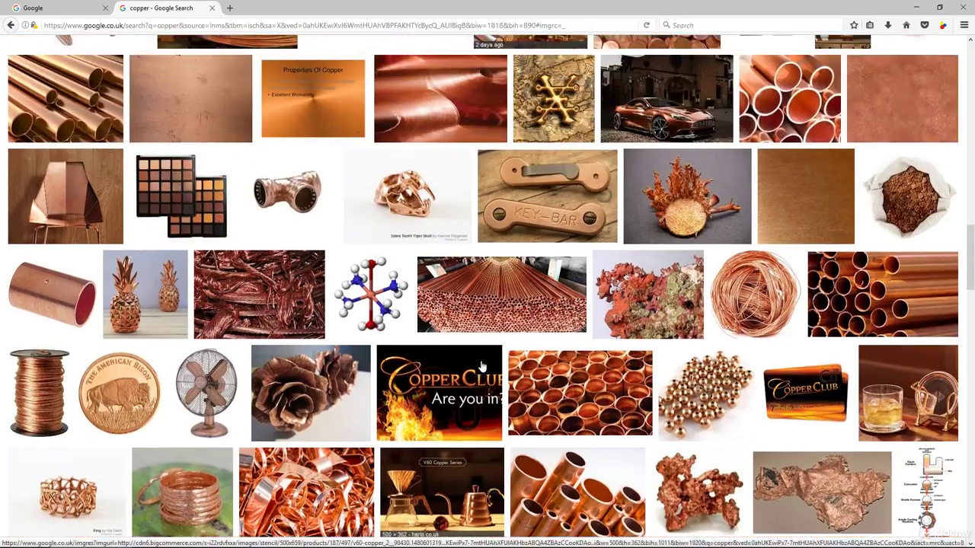
pyautogui.scroll(5, 481, 367)
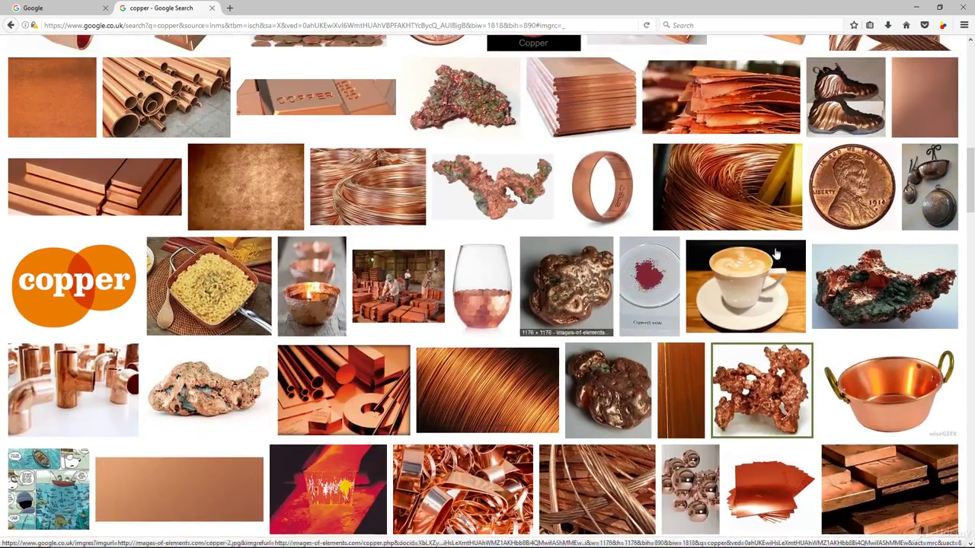
pyautogui.click(931, 179)
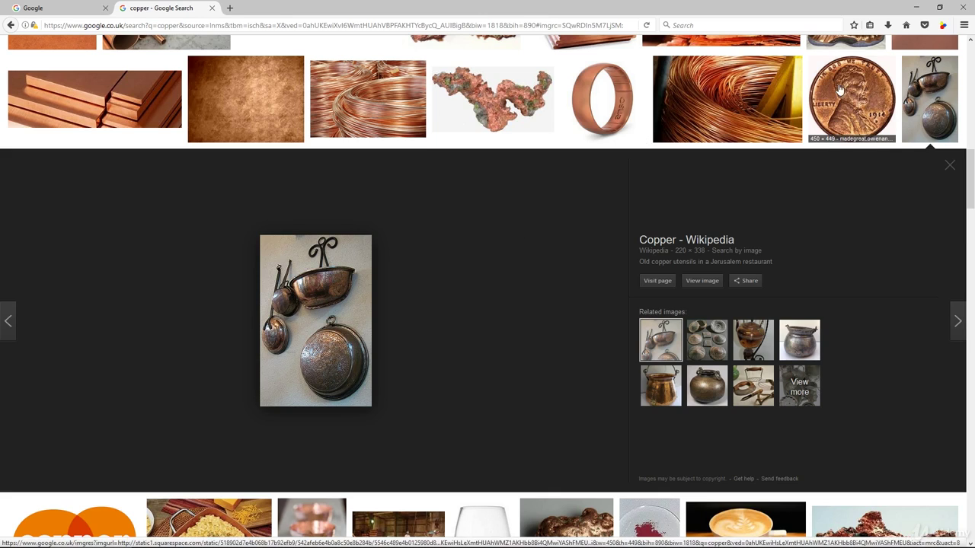
pyautogui.click(706, 343)
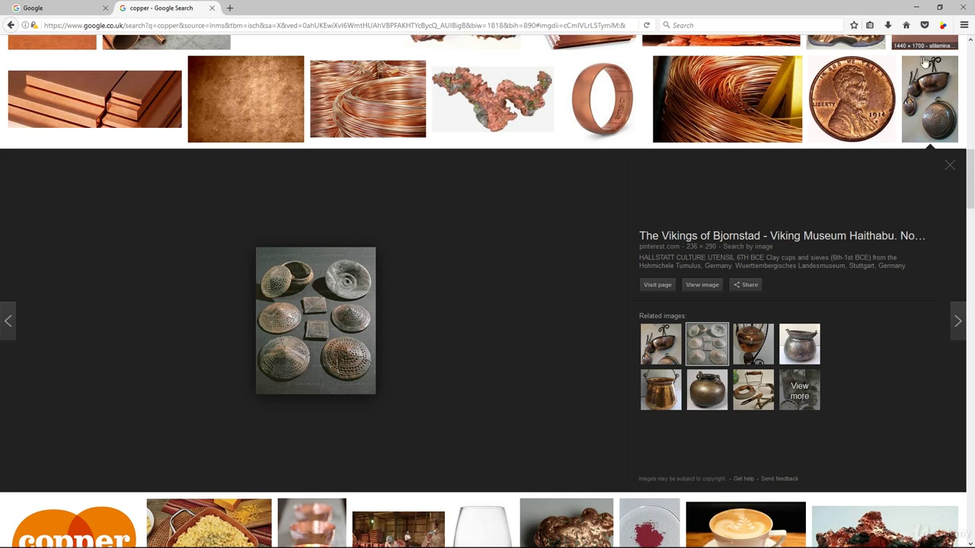
pyautogui.click(929, 99)
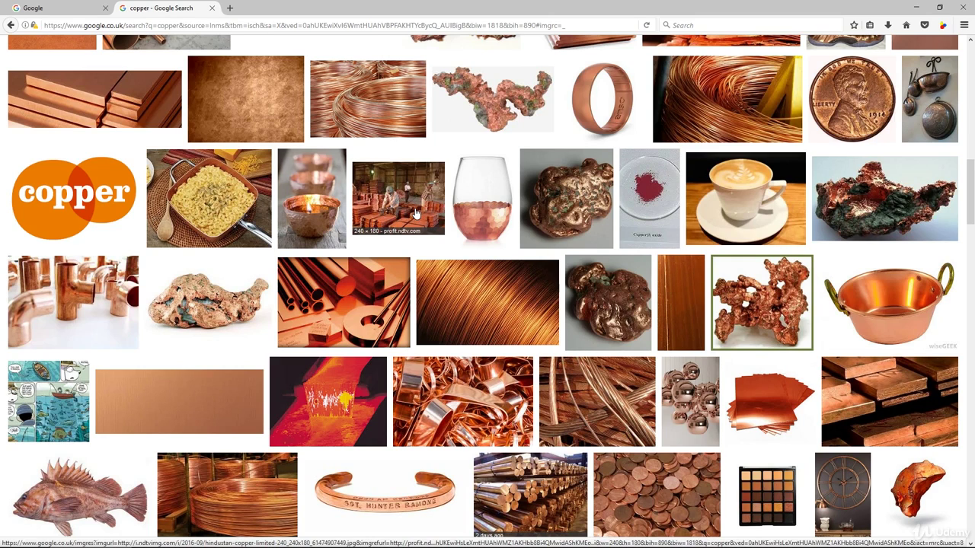
# Look over the remaining copper examples and search Google Images for "gold".
pyautogui.scroll(-1, 417, 214)
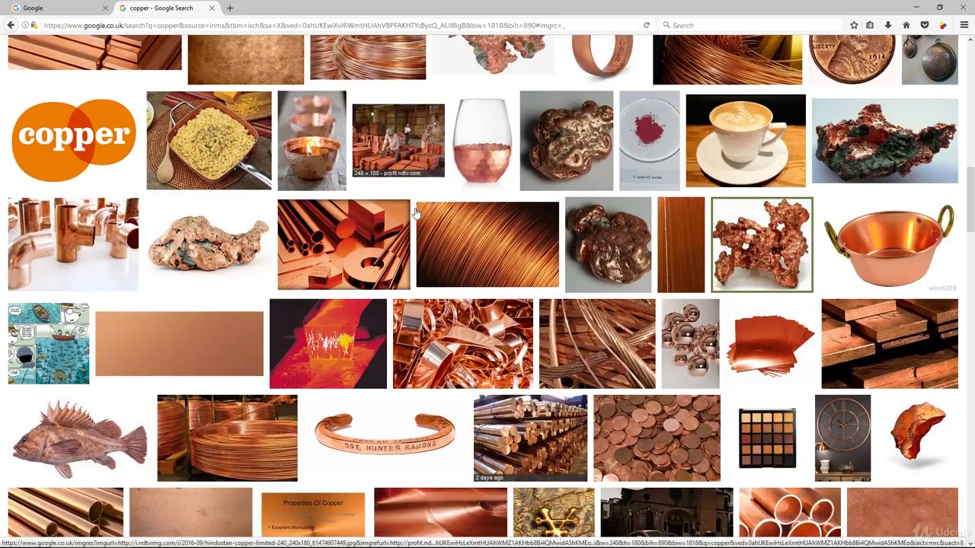
pyautogui.scroll(-2, 416, 214)
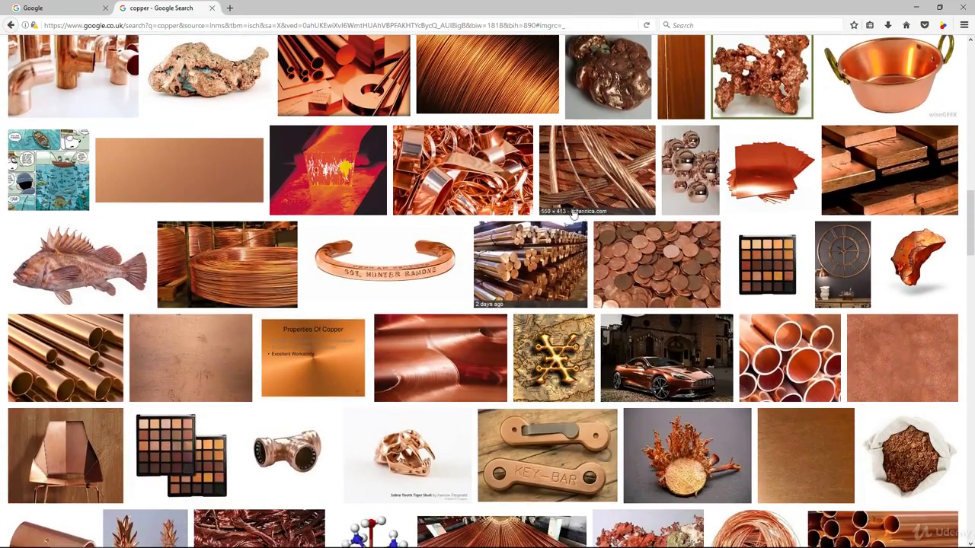
pyautogui.scroll(15, 541, 213)
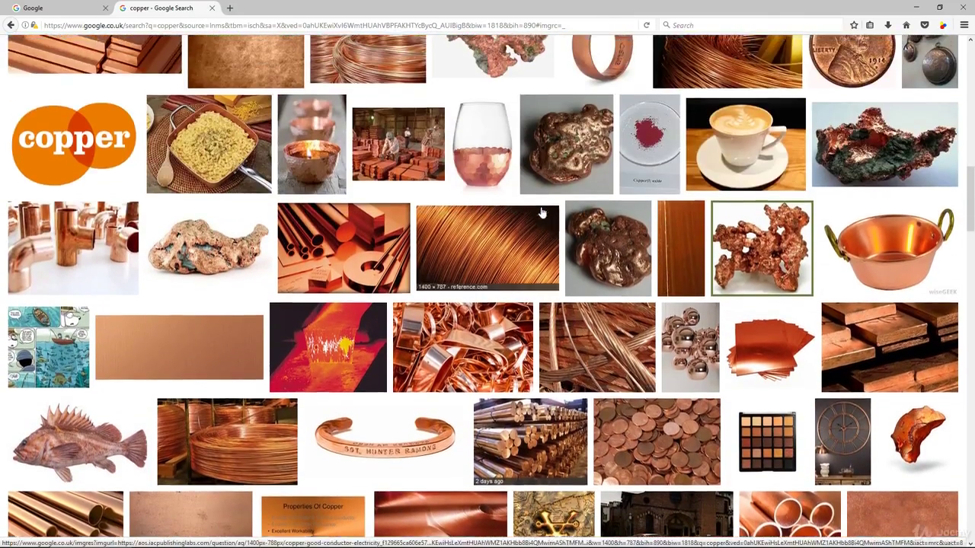
pyautogui.scroll(1, 481, 160)
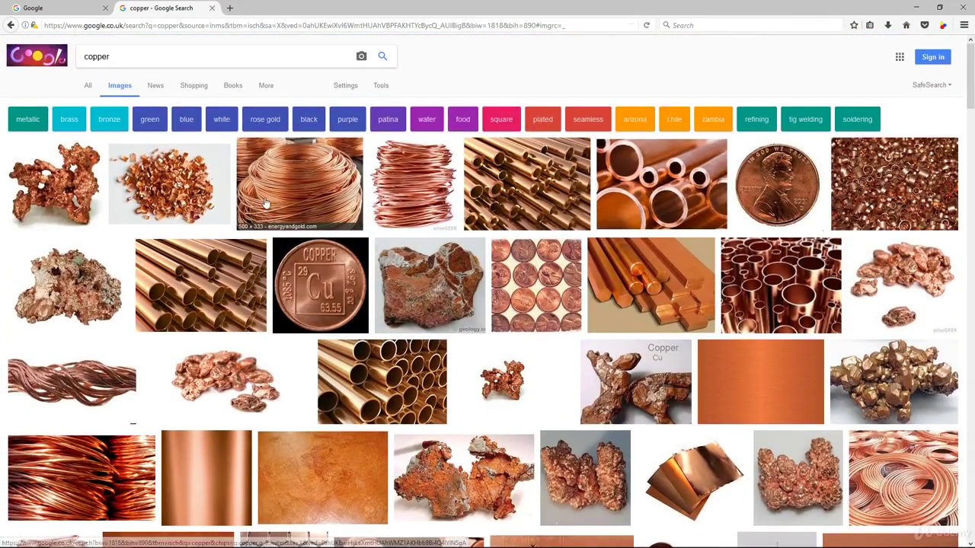
pyautogui.moveTo(150, 59); pyautogui.dragTo(47, 61)
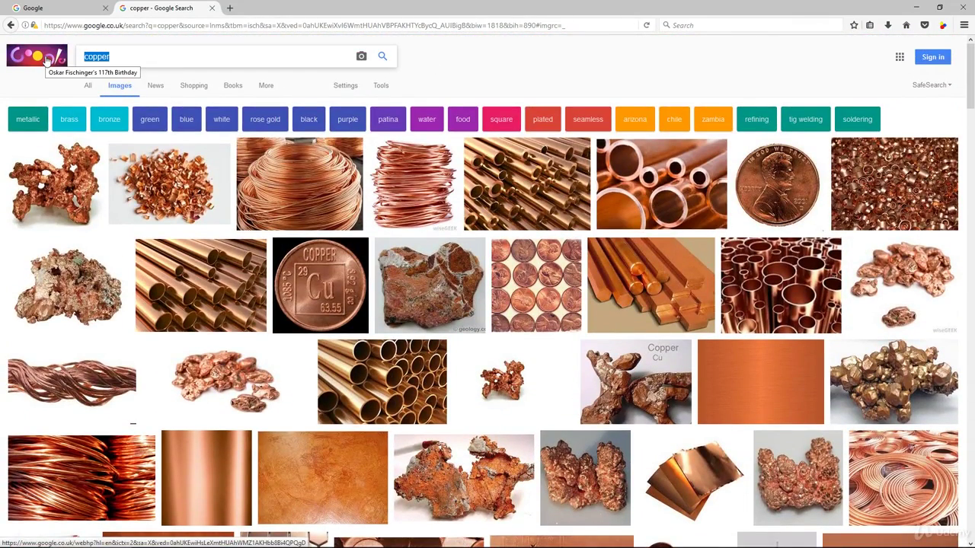
pyautogui.write('gold')
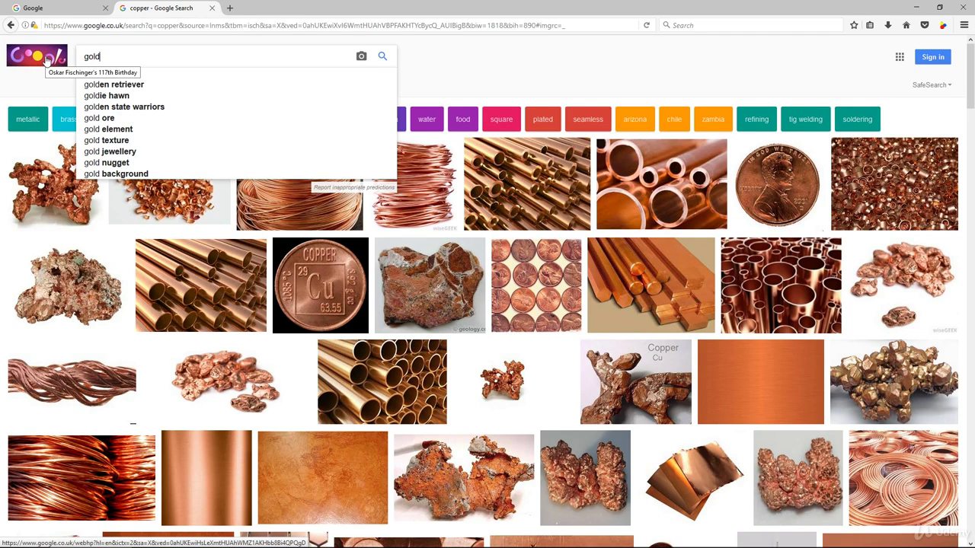
pyautogui.press('Return')
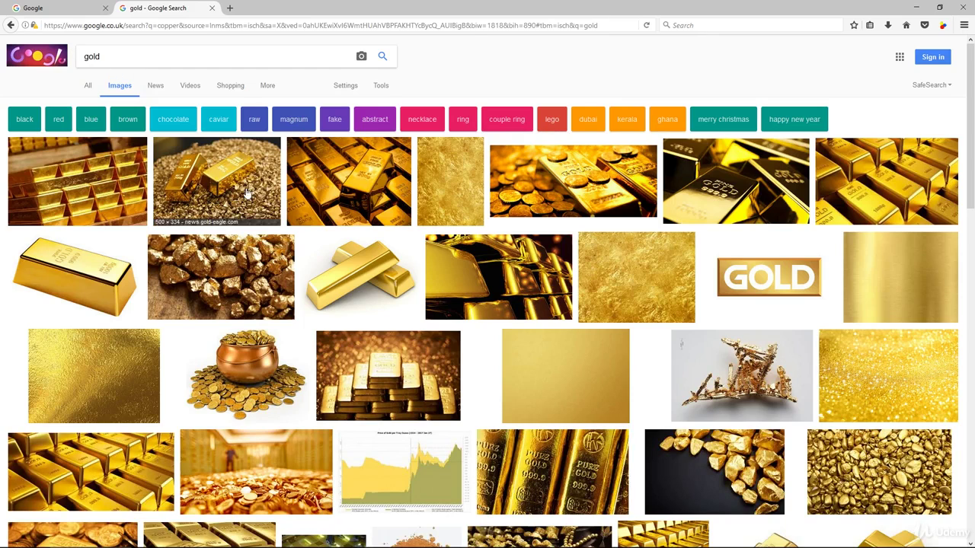
# Enlarge the 999.9 fine gold bars photo and the rough gold texture to compare their surfaces.
pyautogui.click(385, 195)
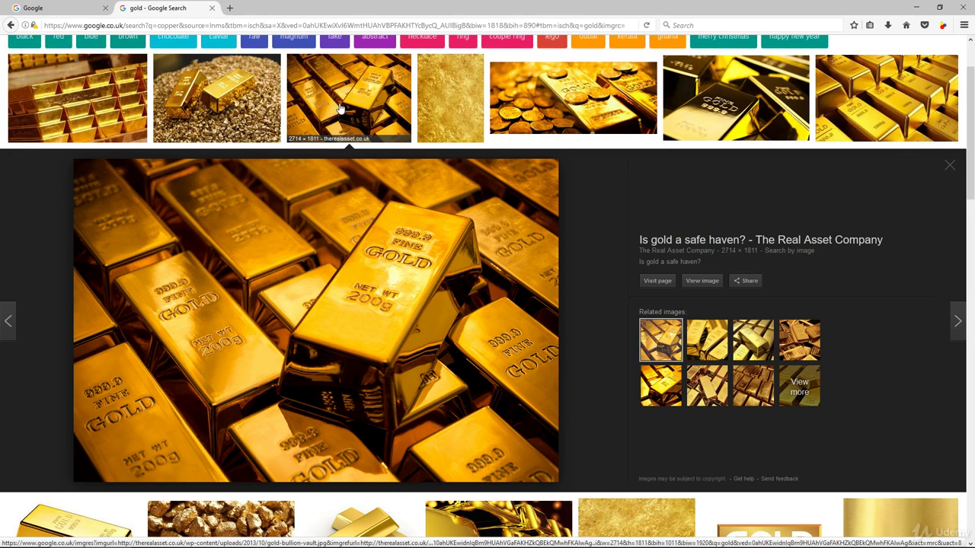
pyautogui.click(454, 104)
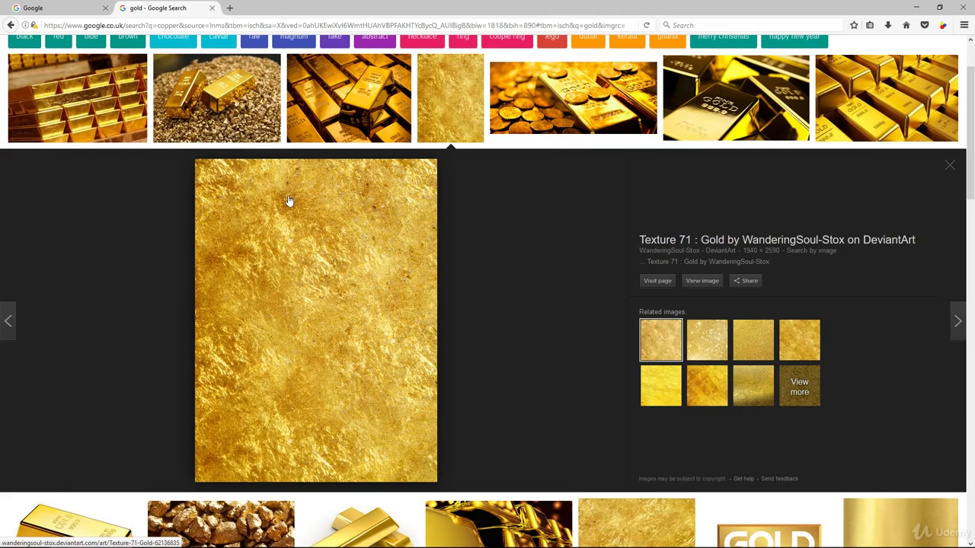
# Close the gold texture preview and enlarge the Telegraph photo of stacked gold bars, closing it after viewing.
pyautogui.click(435, 139)
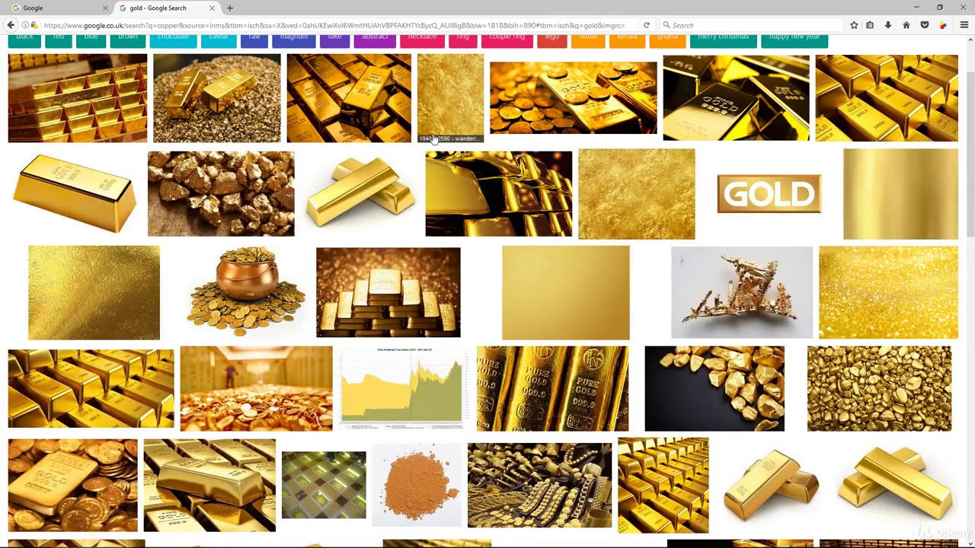
pyautogui.click(122, 113)
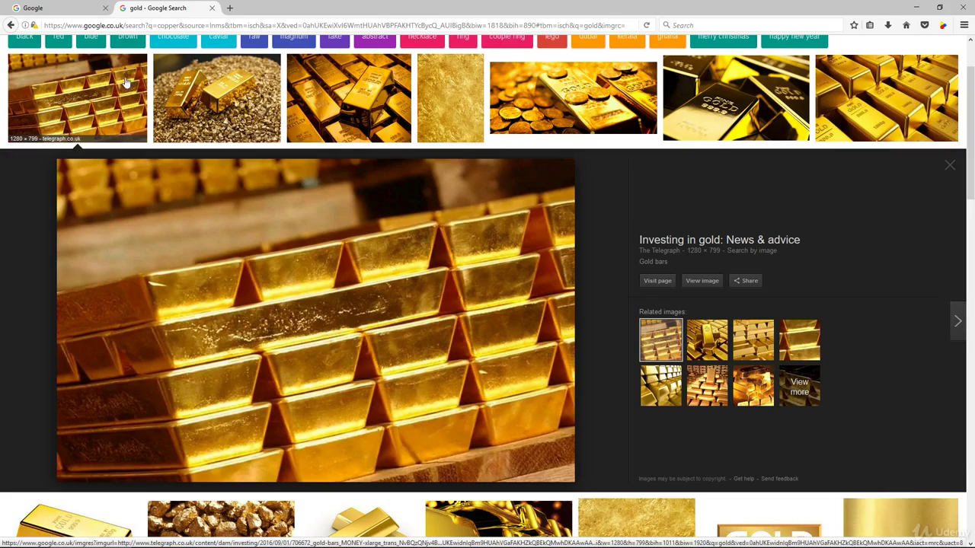
pyautogui.click(99, 91)
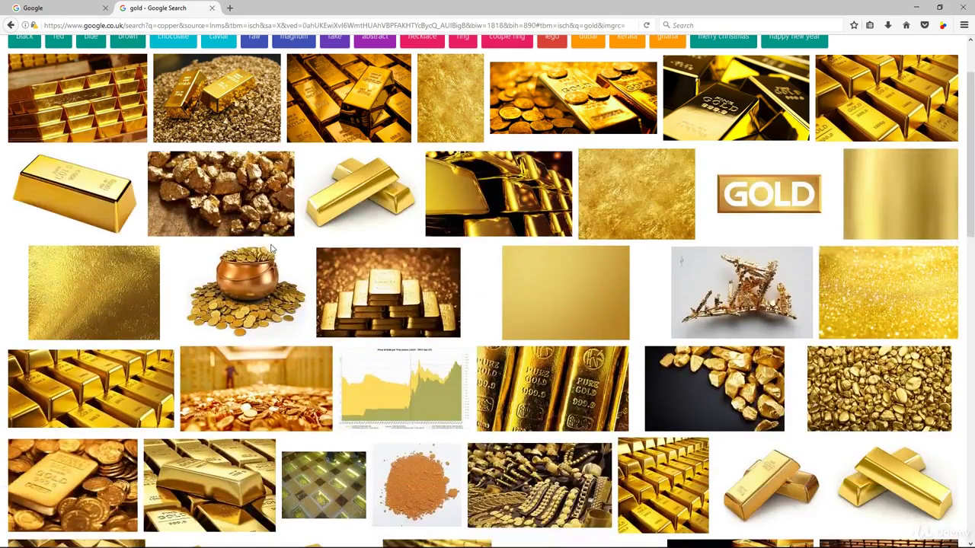
# Enlarge the Tes Teach photo of gold nuggets to examine how the rounded surfaces reflect light, and close its preview.
pyautogui.scroll(-1, 344, 237)
pyautogui.scroll(-2, 344, 238)
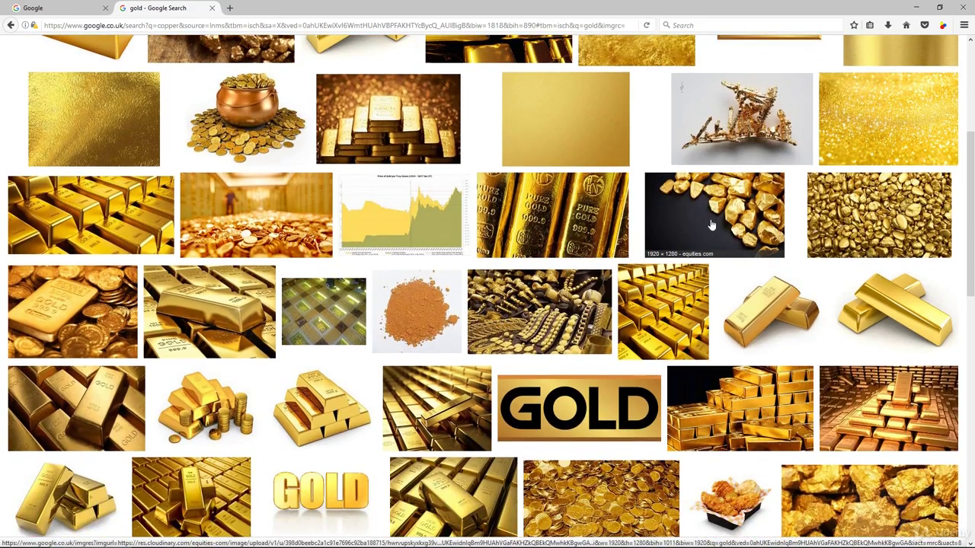
pyautogui.click(857, 194)
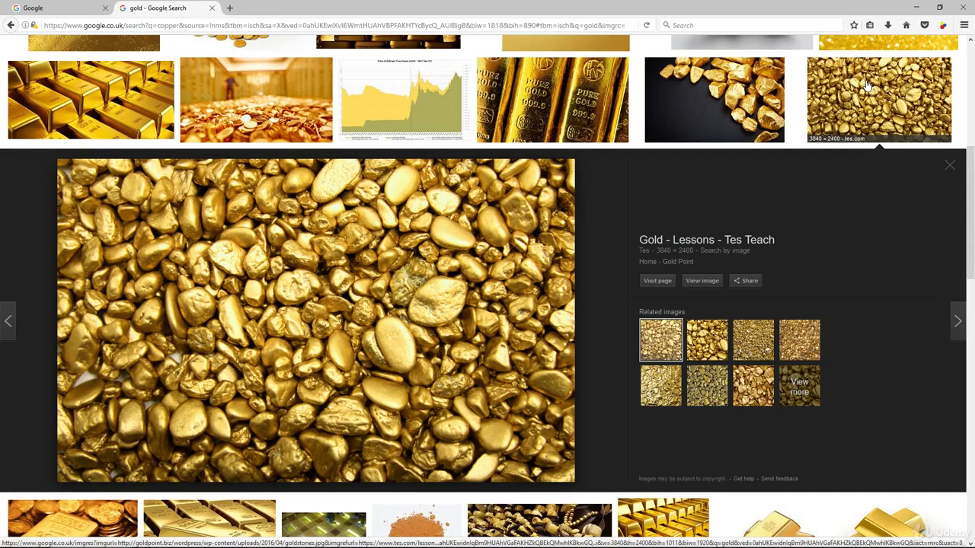
pyautogui.click(867, 86)
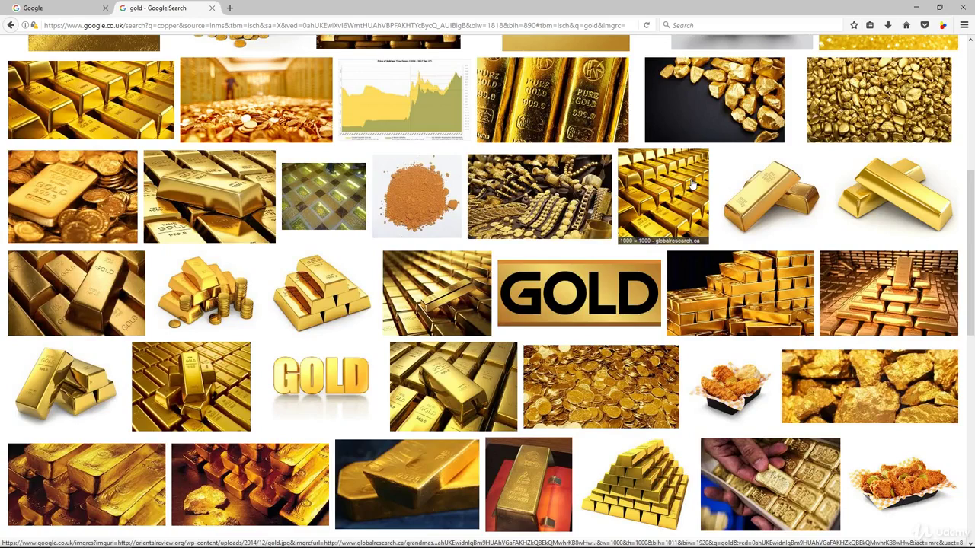
pyautogui.click(826, 101)
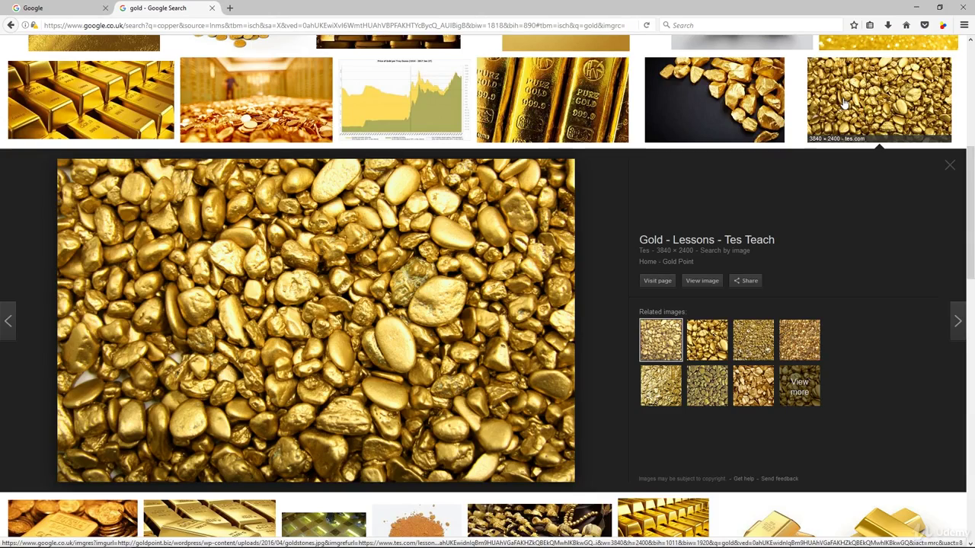
pyautogui.click(833, 119)
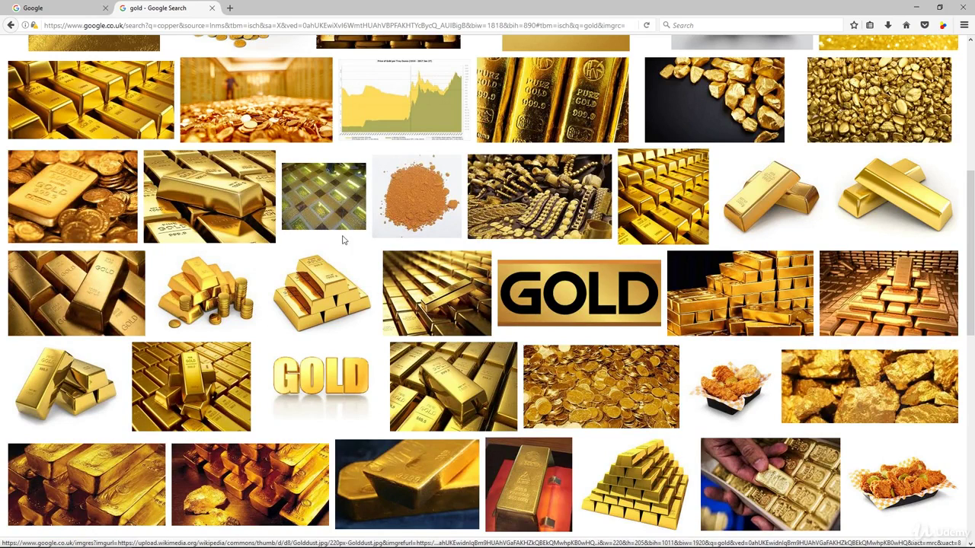
# Enlarge the Energy and Gold photo of piled gold coins, close its preview and switch back to Unity.
pyautogui.scroll(-1, 521, 392)
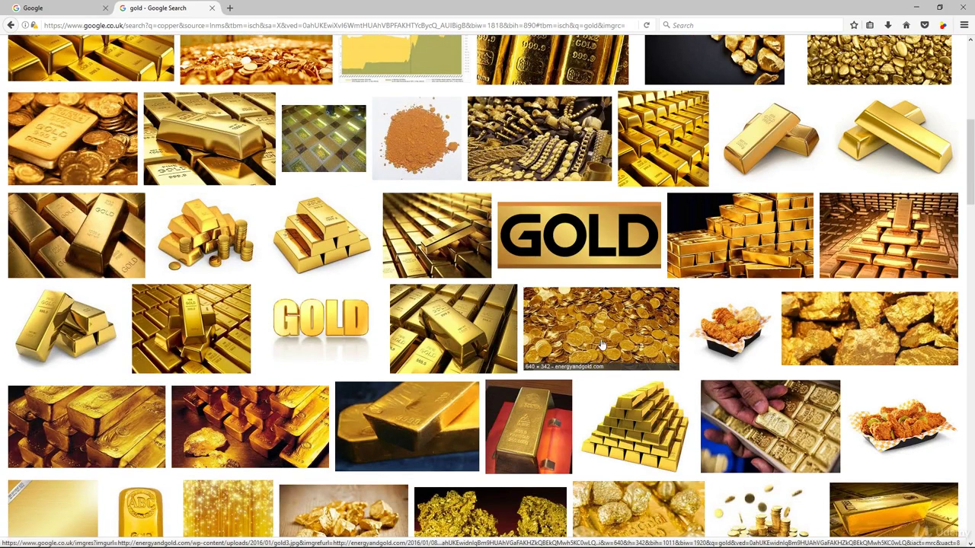
pyautogui.click(550, 317)
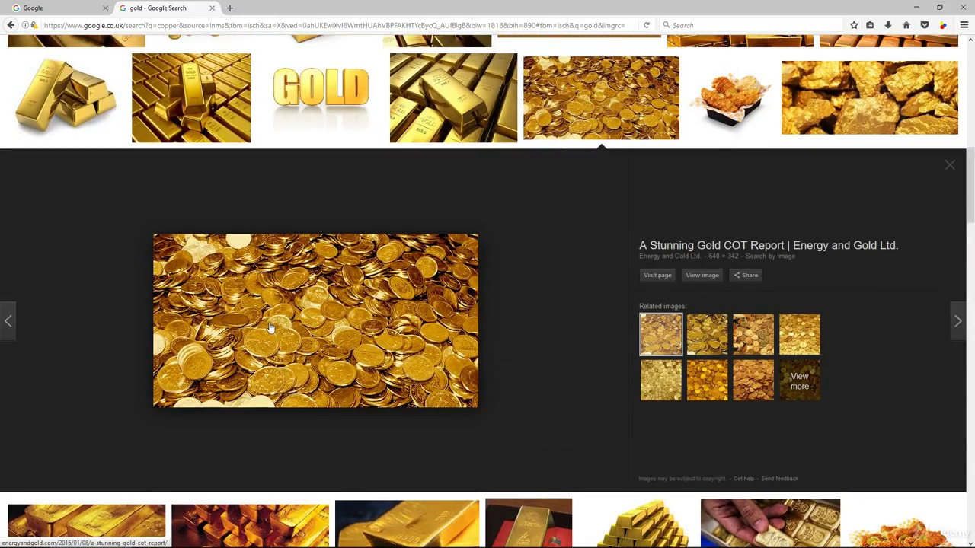
pyautogui.click(600, 104)
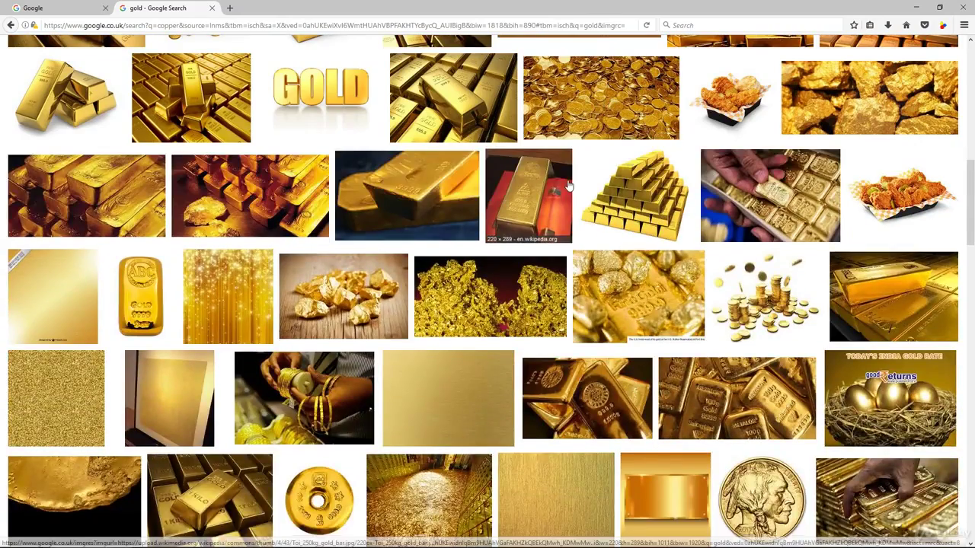
pyautogui.scroll(1, 895, 143)
pyautogui.click(896, 143)
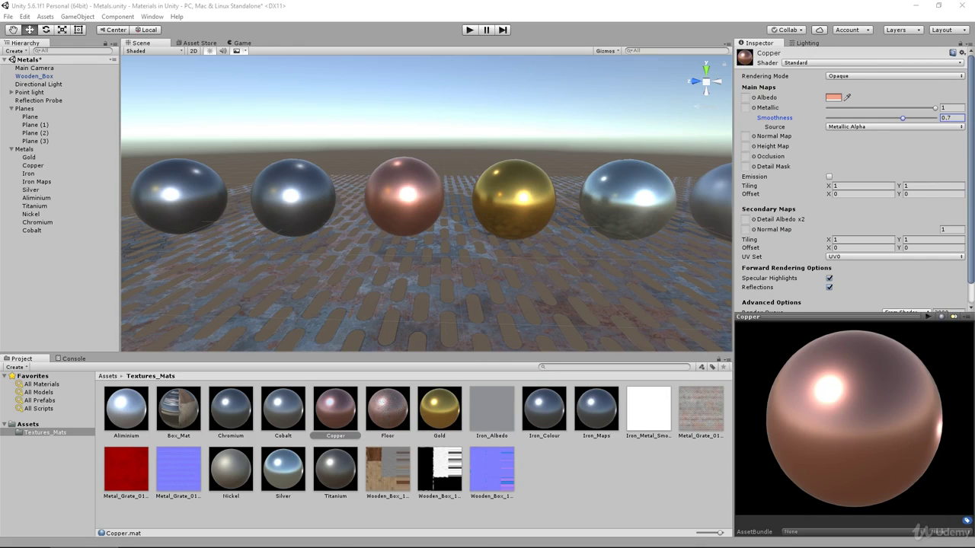
# Select the Iron sphere and bring the whole row of metal spheres into view.
pyautogui.moveTo(595, 209); pyautogui.dragTo(487, 205, button='middle')
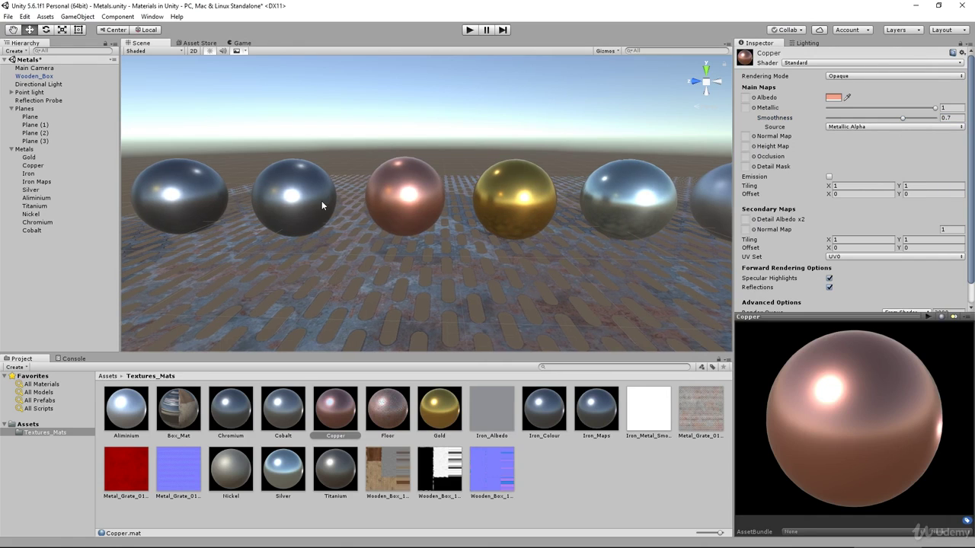
pyautogui.moveTo(323, 200); pyautogui.dragTo(511, 208, button='middle')
pyautogui.click(290, 199)
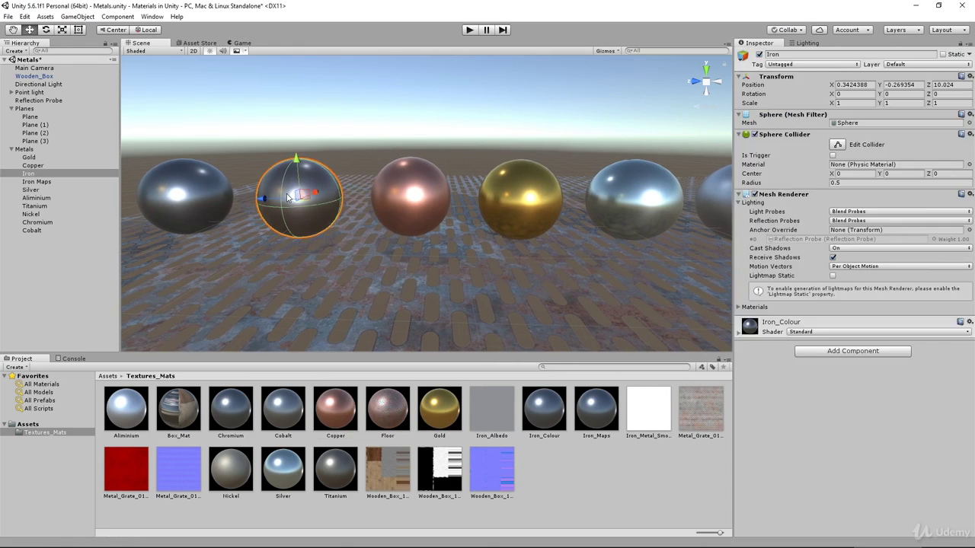
pyautogui.scroll(-3, 410, 225)
pyautogui.scroll(-3, 410, 225)
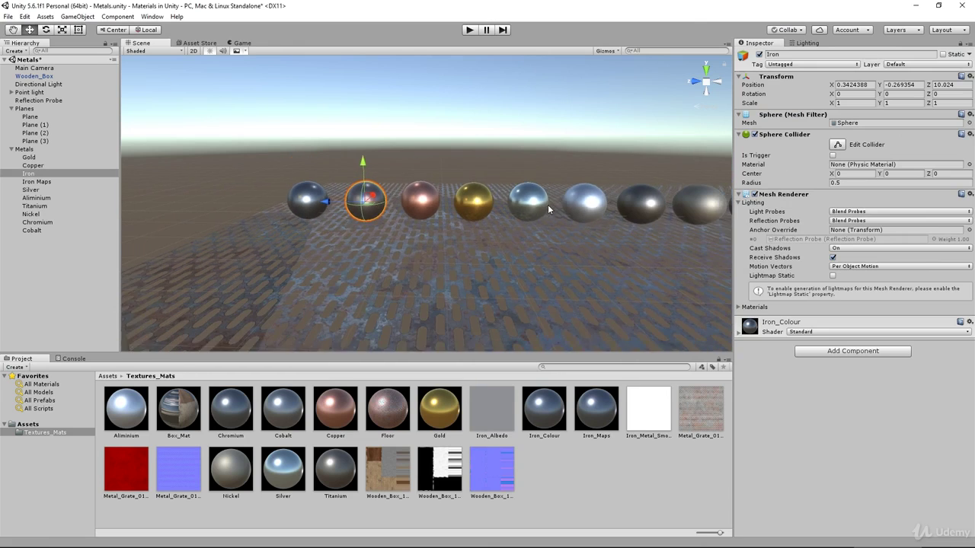
pyautogui.moveTo(547, 206); pyautogui.dragTo(202, 214, button='middle')
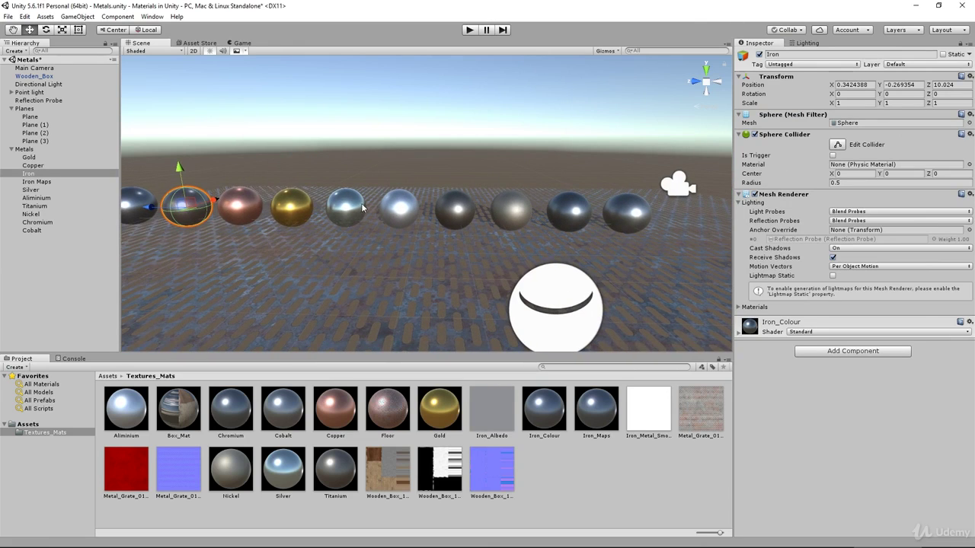
# Go through the Cobalt, Chromium, Nickel, Titanium and Aliminium spheres one after another to identify their materials.
pyautogui.click(621, 213)
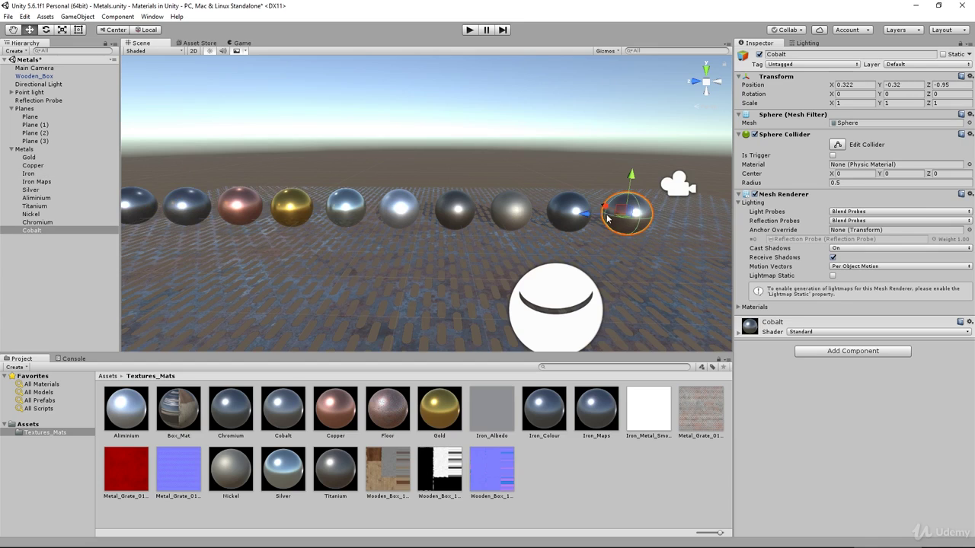
pyautogui.click(564, 209)
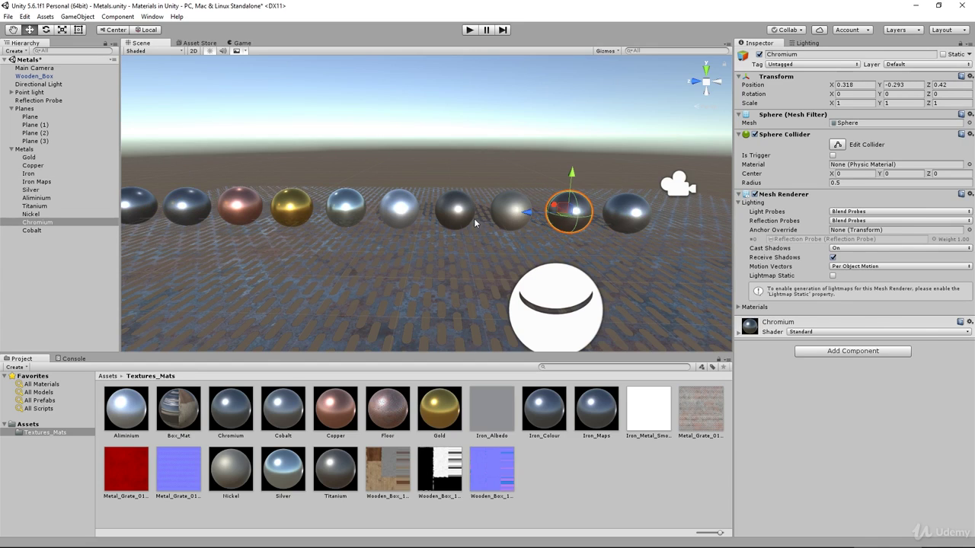
pyautogui.click(509, 219)
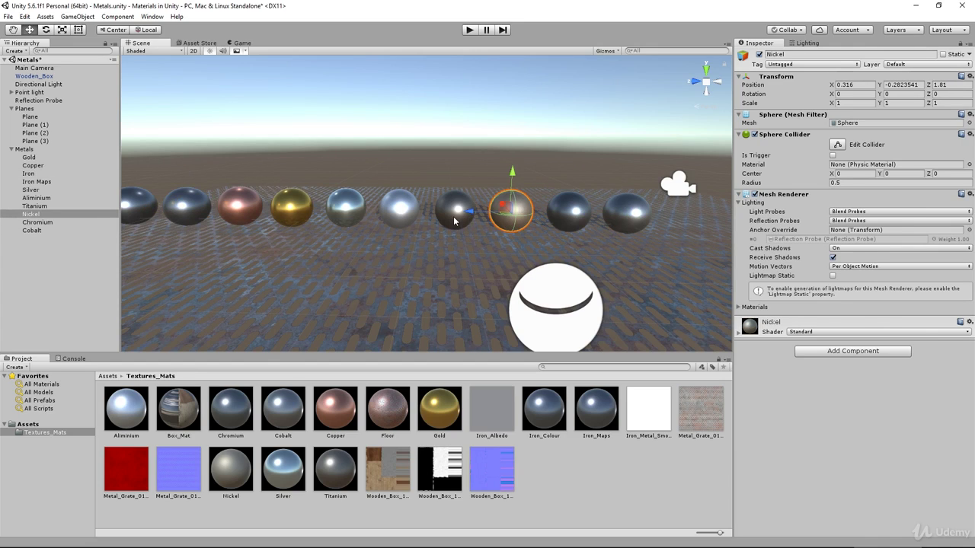
pyautogui.click(455, 220)
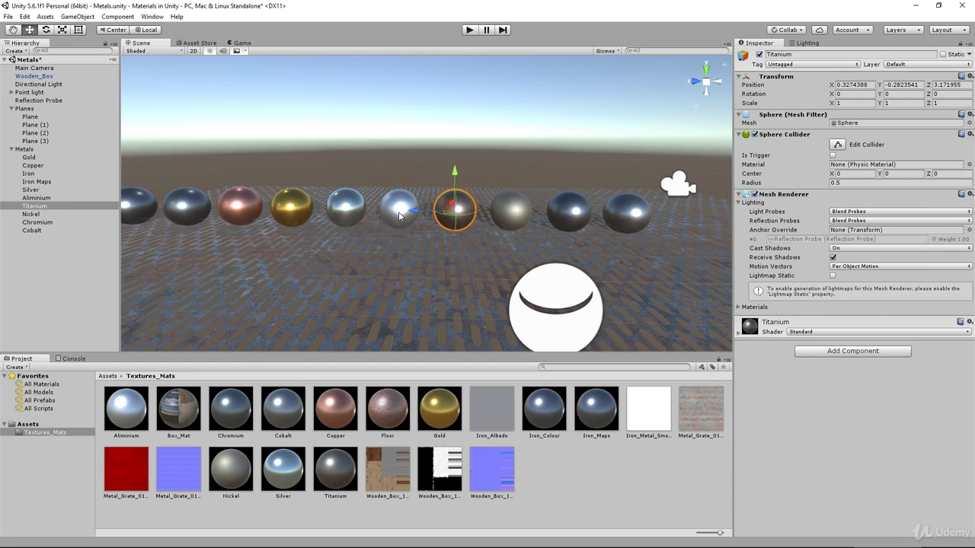
pyautogui.click(399, 216)
pyautogui.keyDown('alt'); pyautogui.moveTo(391, 250); pyautogui.dragTo(442, 248); pyautogui.keyUp('alt')
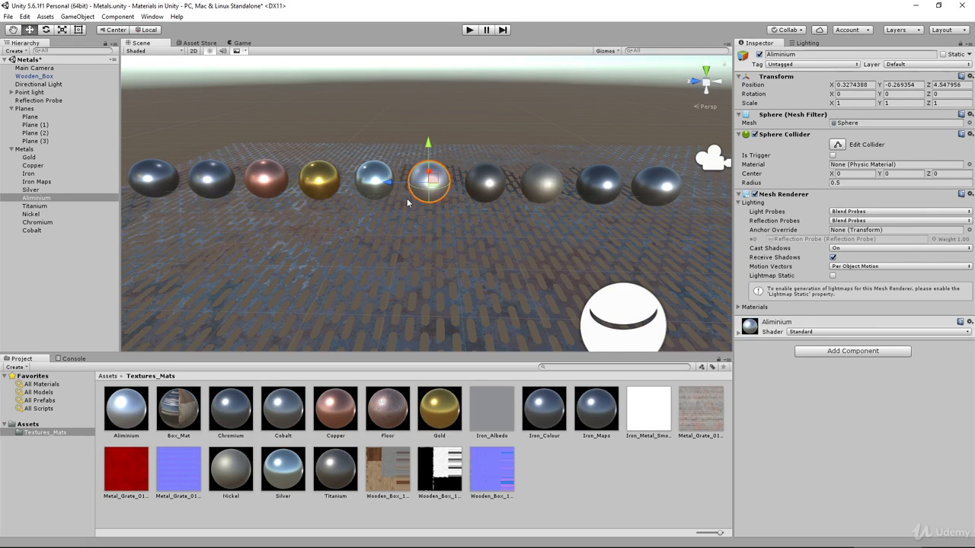
# Frame the Aliminium sphere up close and select the neighbouring Silver sphere to compare the two.
pyautogui.press('f')
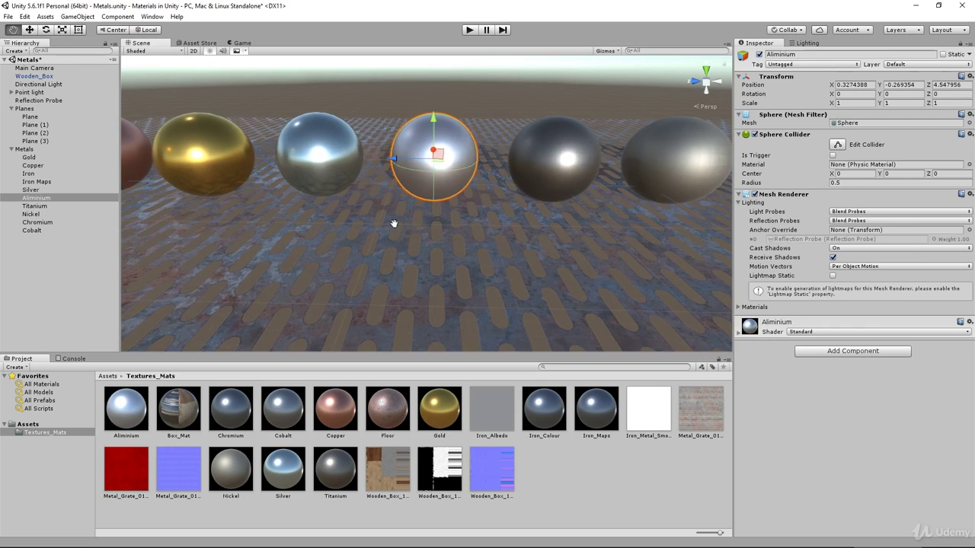
pyautogui.scroll(-2, 378, 211)
pyautogui.click(317, 170)
pyautogui.scroll(-3, 320, 210)
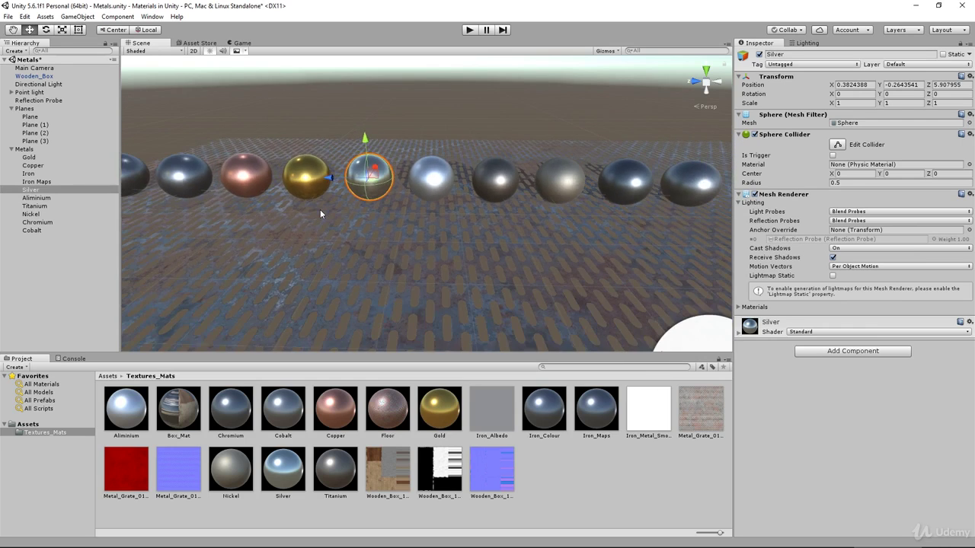
# Select the Iron Maps sphere and the Iron sphere in turn and view the two iron versions up close.
pyautogui.moveTo(320, 210); pyautogui.dragTo(468, 220, button='middle')
pyautogui.moveTo(278, 205); pyautogui.dragTo(355, 193, button='middle')
pyautogui.click(364, 190)
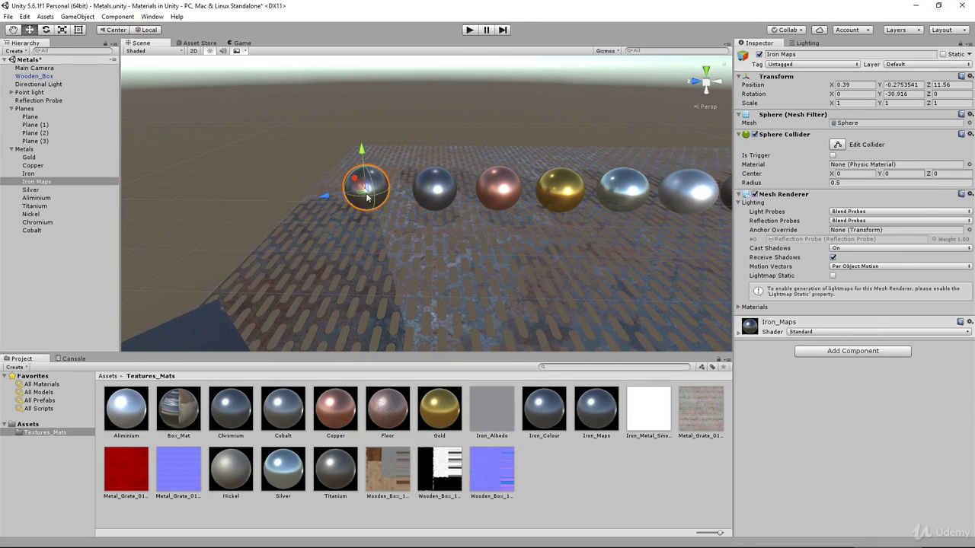
pyautogui.click(438, 192)
pyautogui.moveTo(373, 251)
pyautogui.keyDown('alt'); pyautogui.mouseDown()
pyautogui.moveTo(664, 263)
pyautogui.moveTo(284, 263)
pyautogui.moveTo(370, 207)
pyautogui.moveTo(463, 202)
pyautogui.moveTo(456, 216)
pyautogui.moveTo(511, 243)
pyautogui.moveTo(191, 266)
pyautogui.moveTo(100, 252)
pyautogui.moveTo(98, 211)
pyautogui.moveTo(383, 246)
pyautogui.mouseUp(); pyautogui.keyUp('alt')
pyautogui.moveTo(474, 227); pyautogui.dragTo(446, 224, button='middle')
pyautogui.scroll(4, 374, 216)
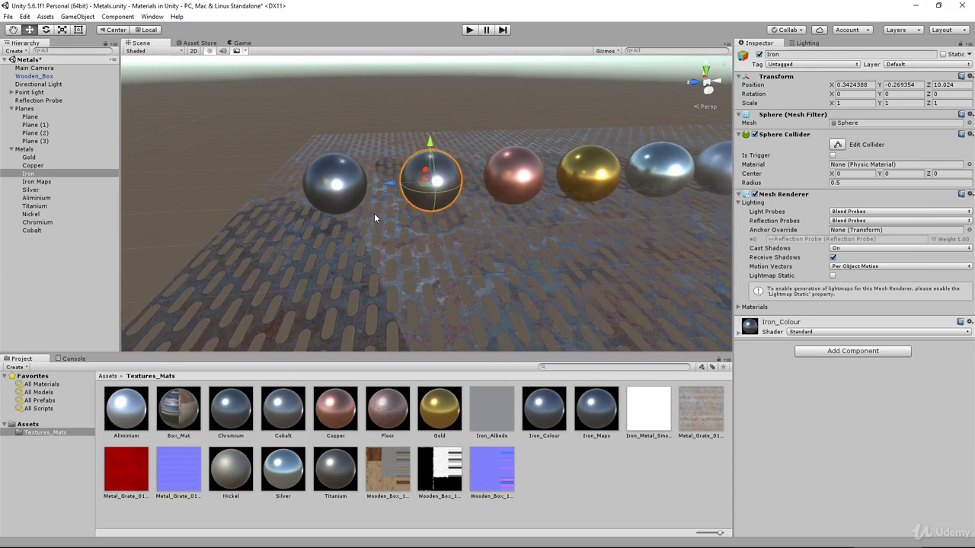
# Inspect the Iron_Colour material used on the Iron sphere, including its Albedo colour values, and close the colour picker.
pyautogui.click(326, 101)
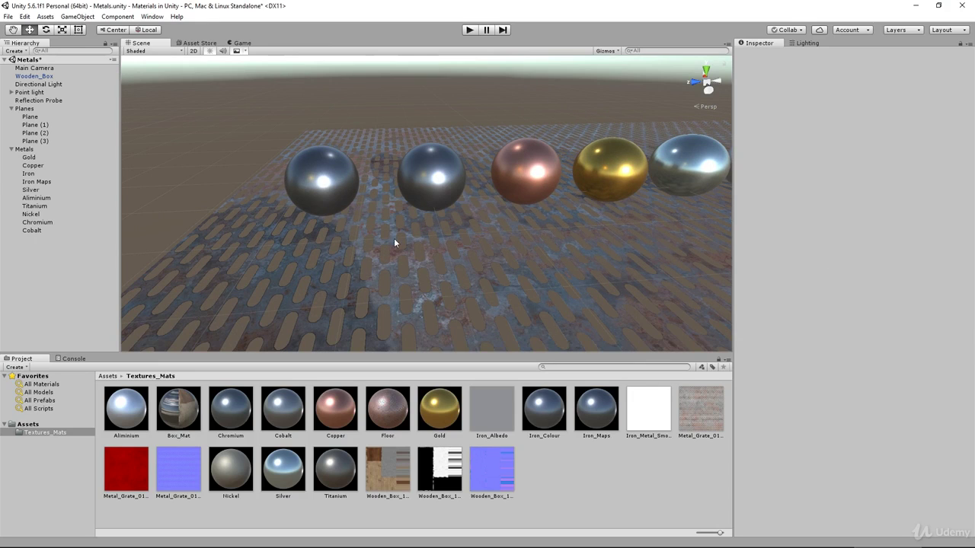
pyautogui.click(440, 177)
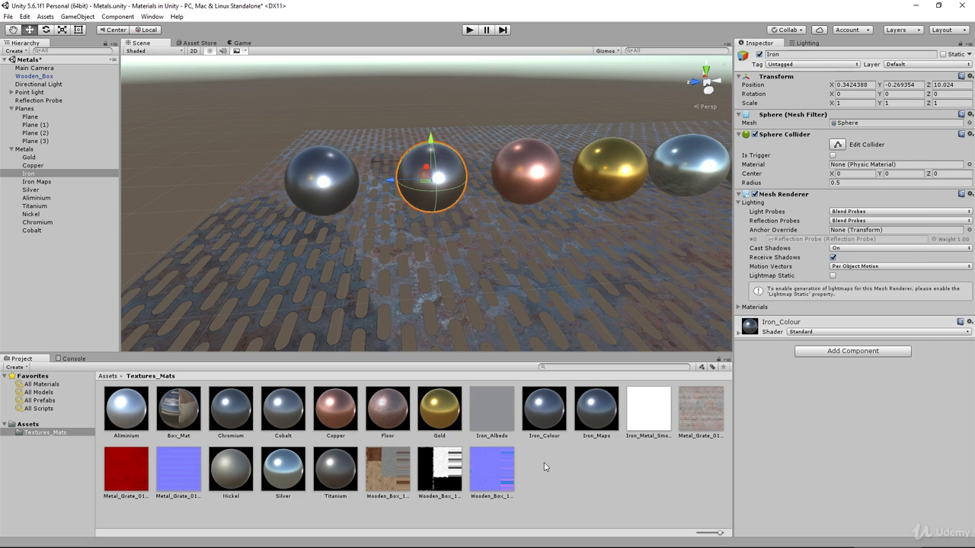
pyautogui.click(558, 415)
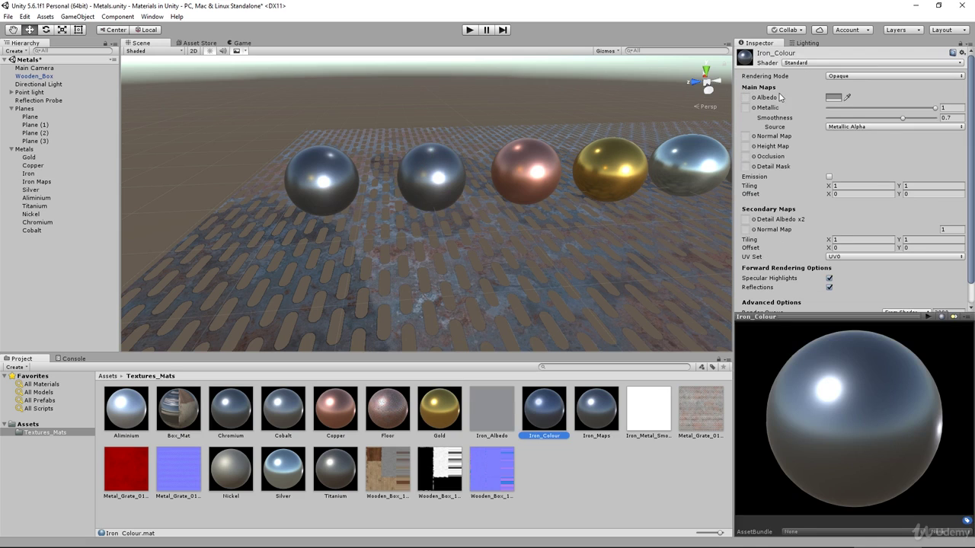
pyautogui.click(834, 99)
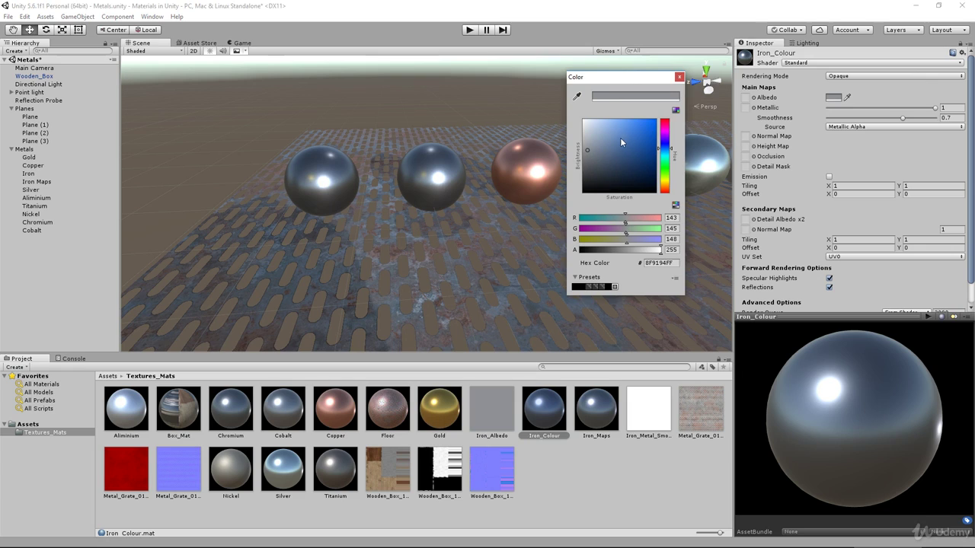
pyautogui.click(678, 78)
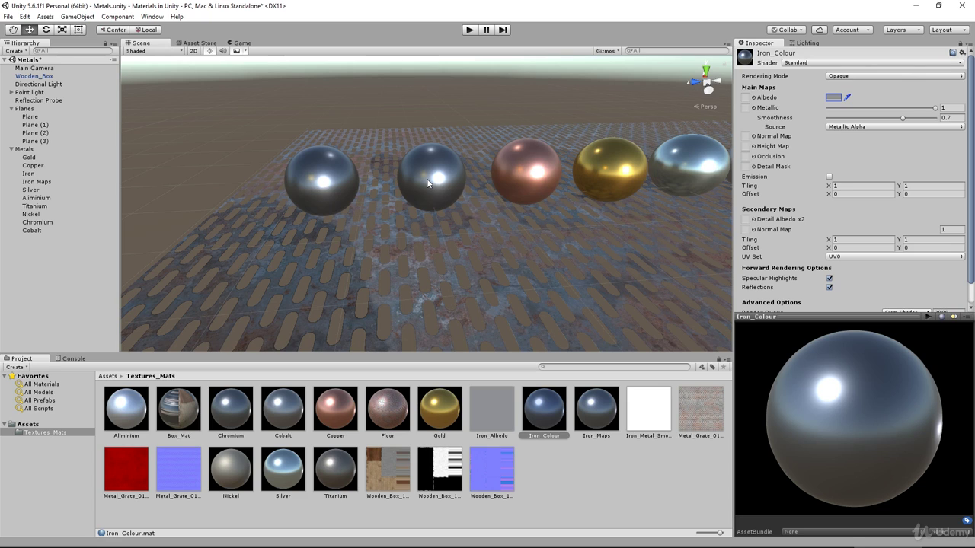
# Inspect the Iron_Albedo texture and compare the Iron_Colour and Iron_Maps material settings of the two iron spheres.
pyautogui.click(307, 176)
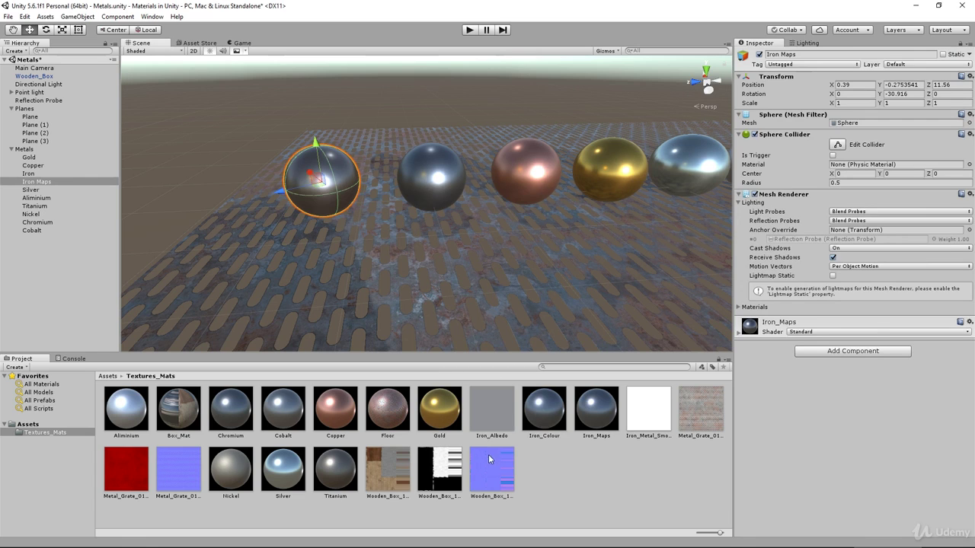
pyautogui.click(490, 415)
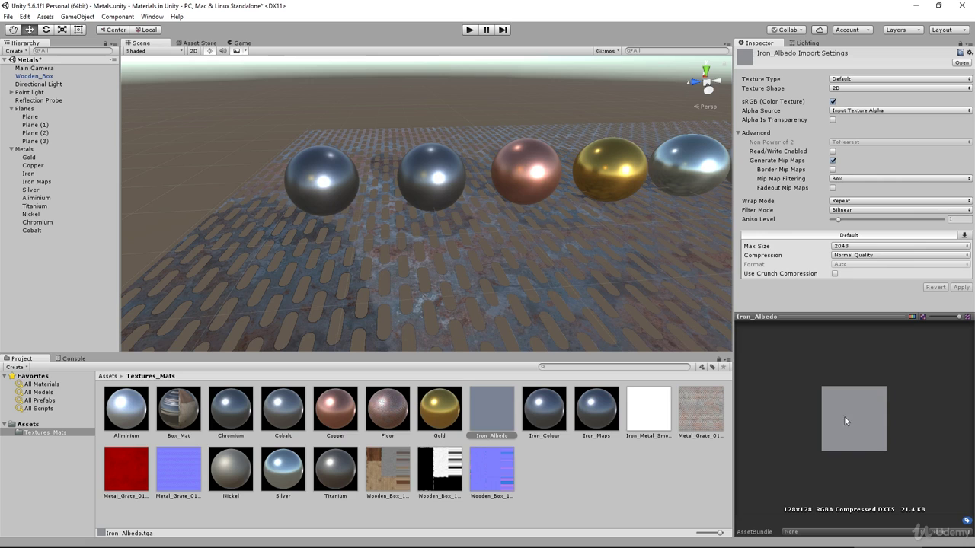
pyautogui.click(421, 181)
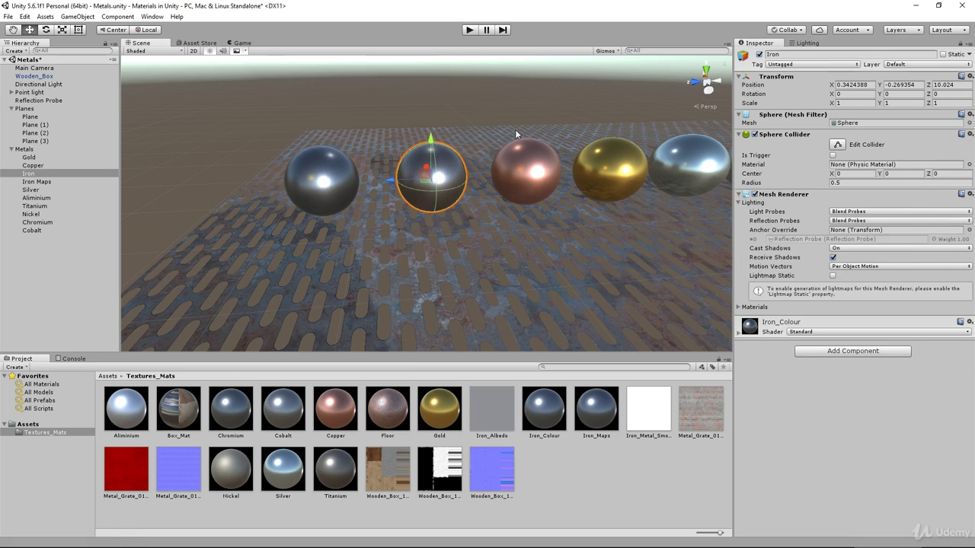
pyautogui.click(562, 418)
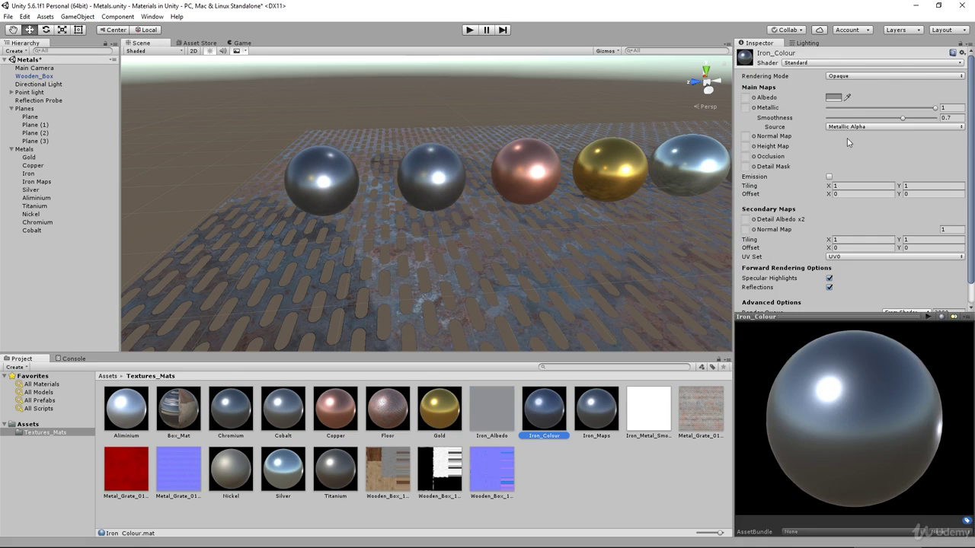
pyautogui.click(344, 184)
pyautogui.click(598, 415)
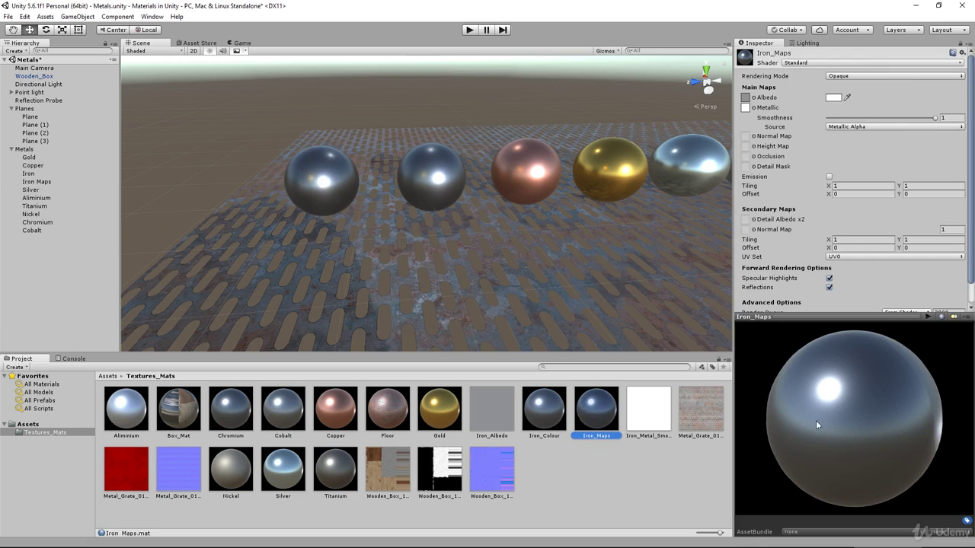
# Inspect the alpha channel of the Iron_Albedo texture and select the Iron Maps sphere in the scene.
pyautogui.click(491, 415)
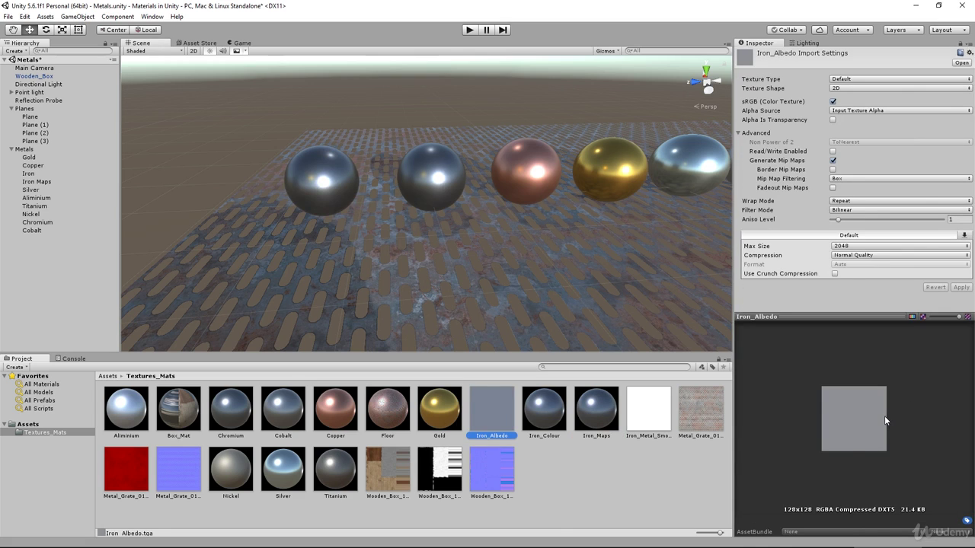
pyautogui.click(913, 317)
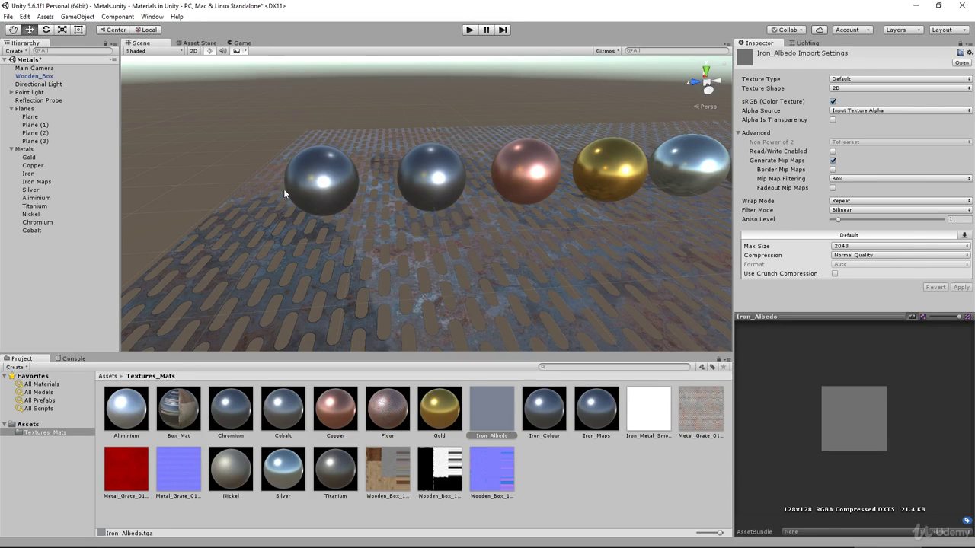
pyautogui.click(326, 183)
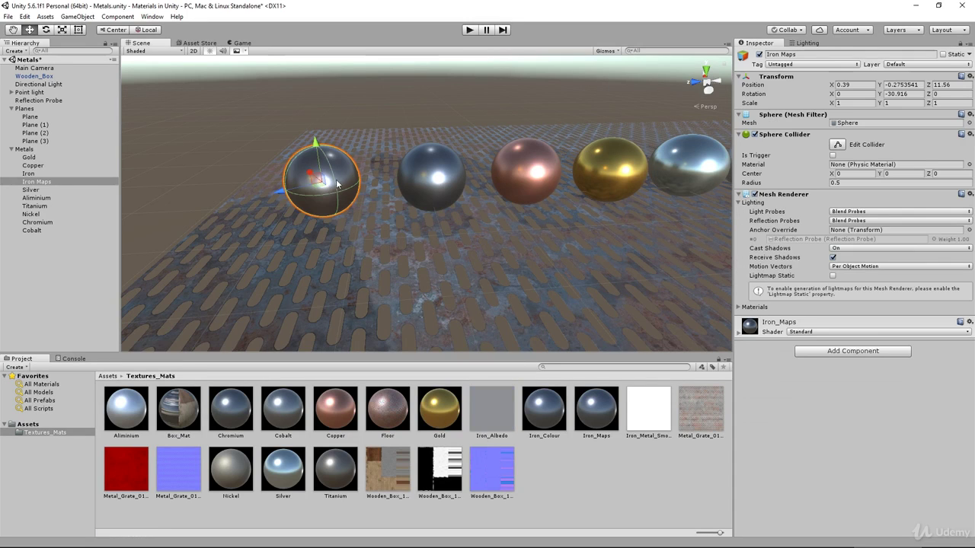
pyautogui.keyDown('alt'); pyautogui.moveTo(257, 245); pyautogui.dragTo(360, 215); pyautogui.keyUp('alt')
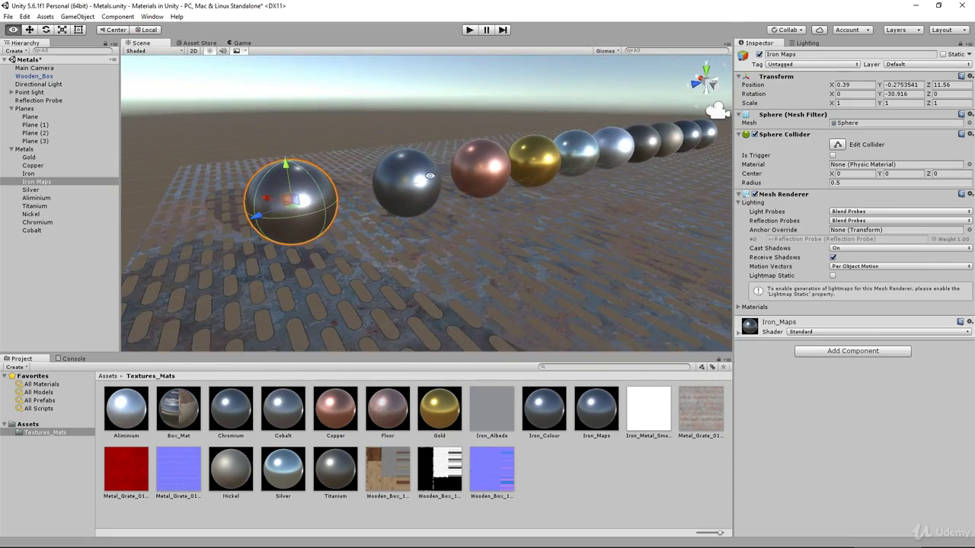
# Bring the wooden box into close view and inspect its Wooden_Box_1001_AlbedoTransparency texture.
pyautogui.keyDown('alt'); pyautogui.moveTo(430, 237); pyautogui.dragTo(344, 313); pyautogui.keyUp('alt')
pyautogui.keyDown('alt'); pyautogui.moveTo(312, 196); pyautogui.dragTo(661, 257); pyautogui.keyUp('alt')
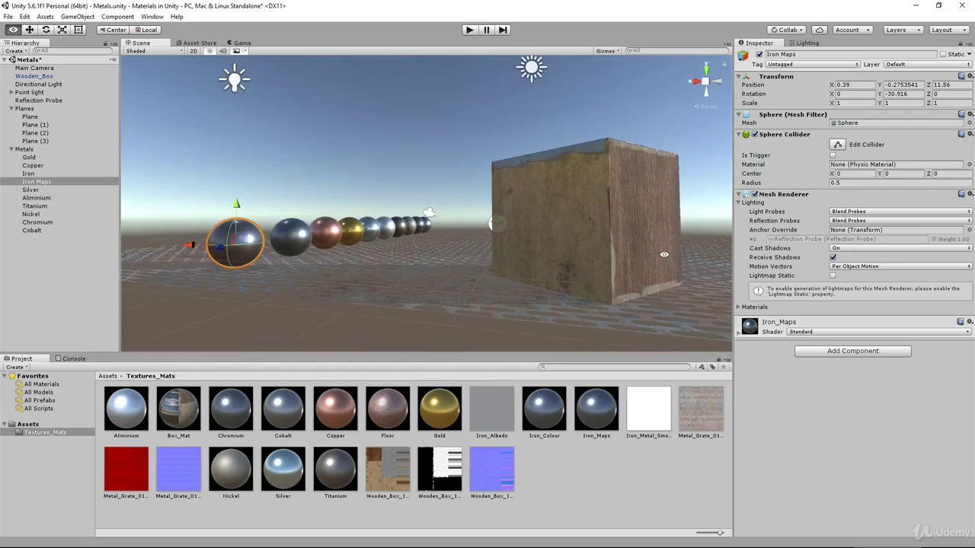
pyautogui.moveTo(661, 257); pyautogui.dragTo(608, 259, button='middle')
pyautogui.scroll(6, 608, 259)
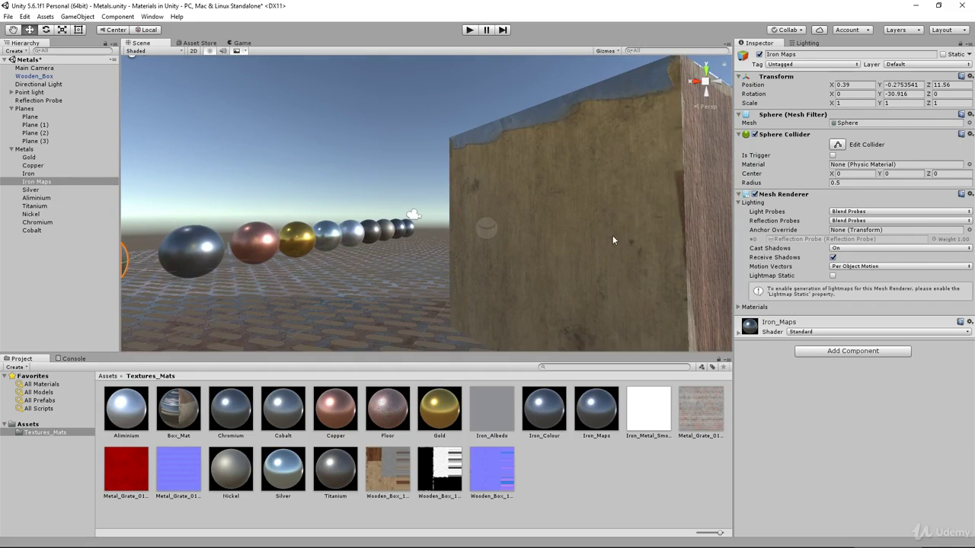
pyautogui.scroll(-5, 613, 235)
pyautogui.keyDown('alt'); pyautogui.moveTo(580, 229); pyautogui.dragTo(673, 253); pyautogui.keyUp('alt')
pyautogui.moveTo(513, 227); pyautogui.dragTo(442, 249, button='middle')
pyautogui.scroll(2, 442, 248)
pyautogui.click(392, 469)
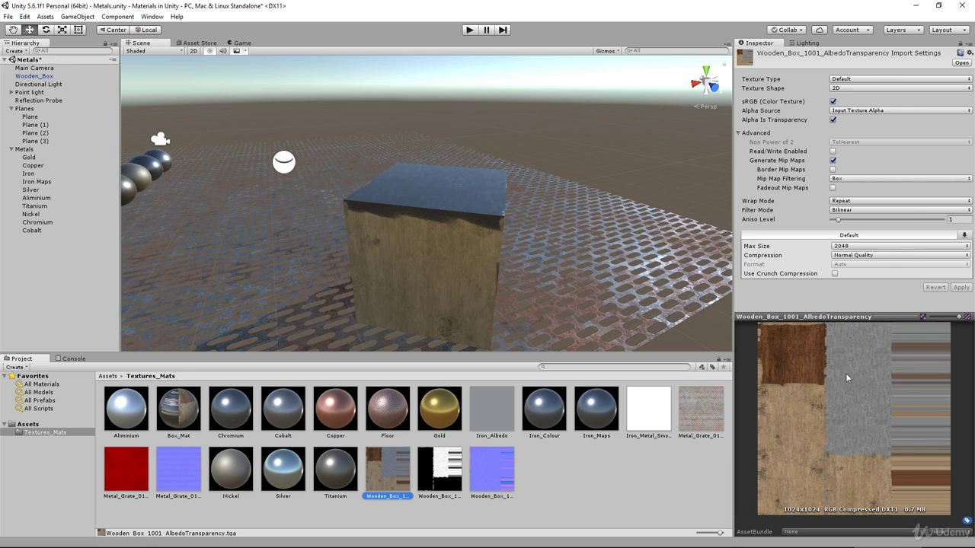
# Inspect the Wooden_Box_1001_MetallicSmoothness texture and compare its black and white areas with the box's wooden and metal faces.
pyautogui.click(452, 481)
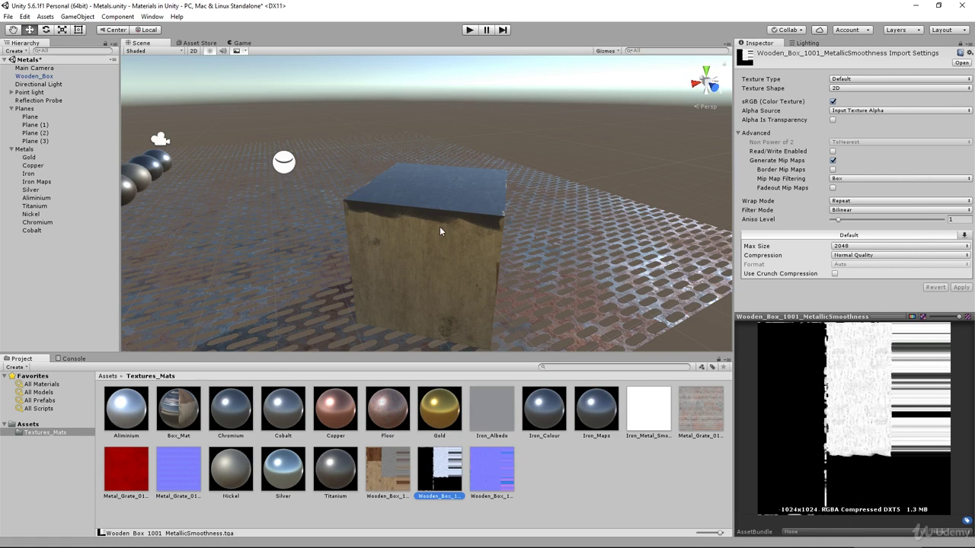
pyautogui.scroll(5, 439, 226)
pyautogui.keyDown('alt'); pyautogui.moveTo(465, 282); pyautogui.dragTo(496, 249); pyautogui.keyUp('alt')
pyautogui.scroll(-5, 427, 270)
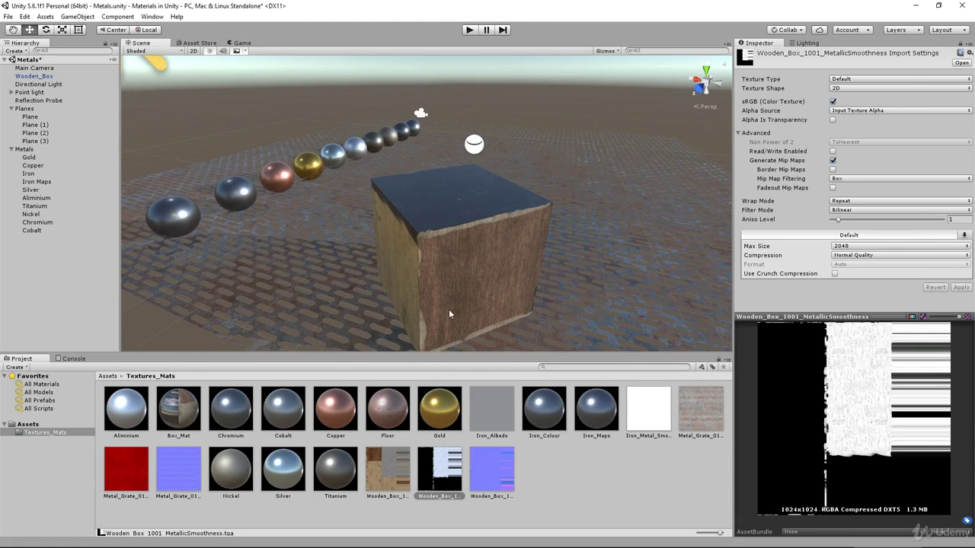
pyautogui.keyDown('alt'); pyautogui.moveTo(449, 313); pyautogui.dragTo(623, 279); pyautogui.keyUp('alt')
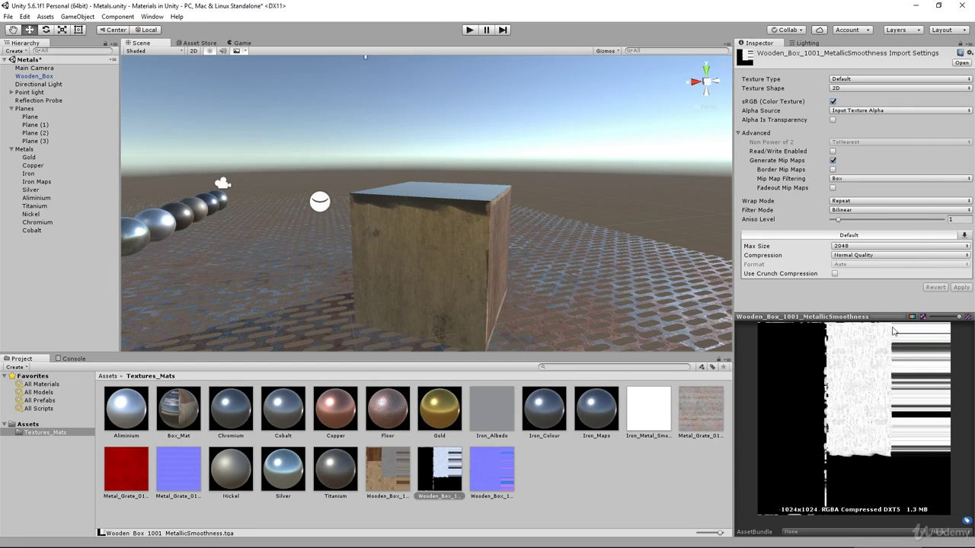
pyautogui.keyDown('alt'); pyautogui.moveTo(537, 204); pyautogui.dragTo(414, 204); pyautogui.keyUp('alt')
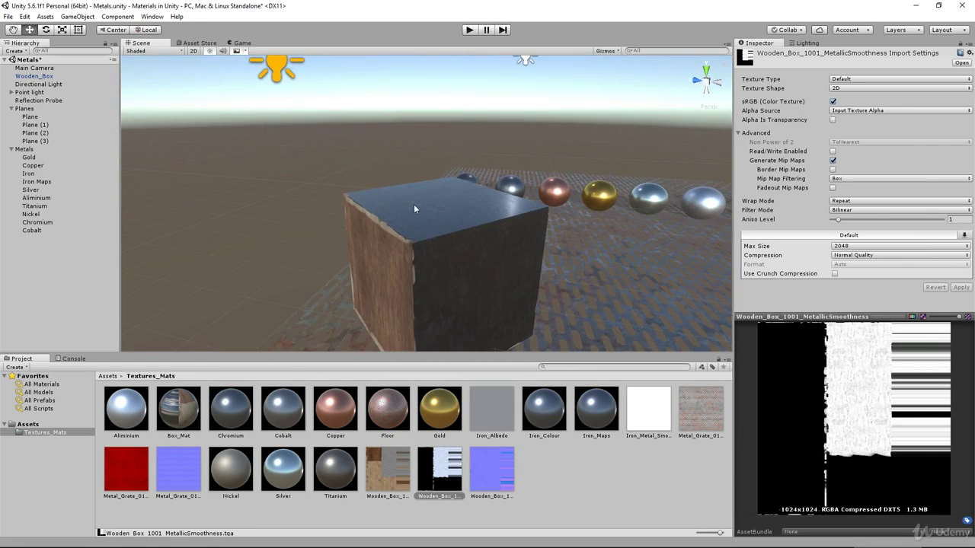
pyautogui.keyDown('alt'); pyautogui.moveTo(378, 303); pyautogui.dragTo(525, 304); pyautogui.keyUp('alt')
pyautogui.keyDown('alt'); pyautogui.moveTo(511, 400); pyautogui.dragTo(505, 390); pyautogui.keyUp('alt')
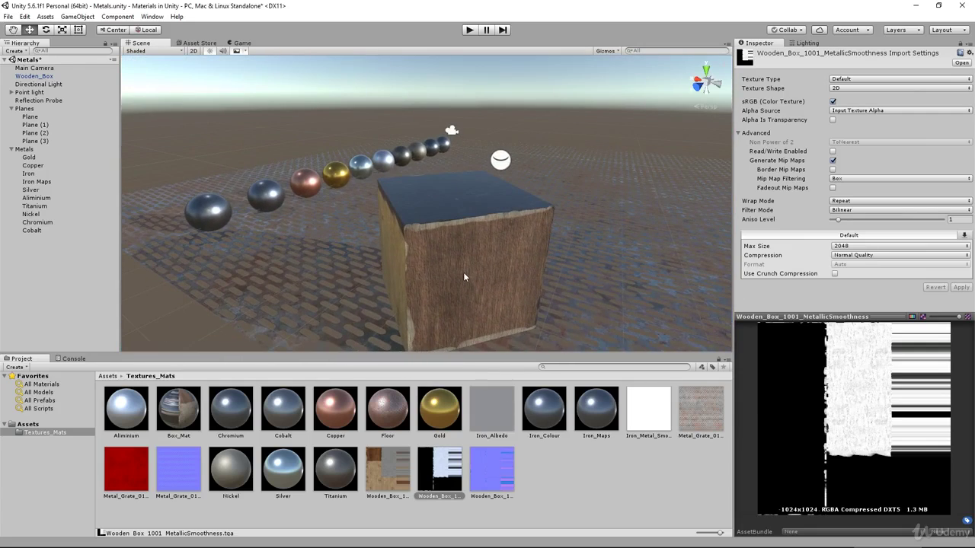
pyautogui.scroll(-7, 463, 272)
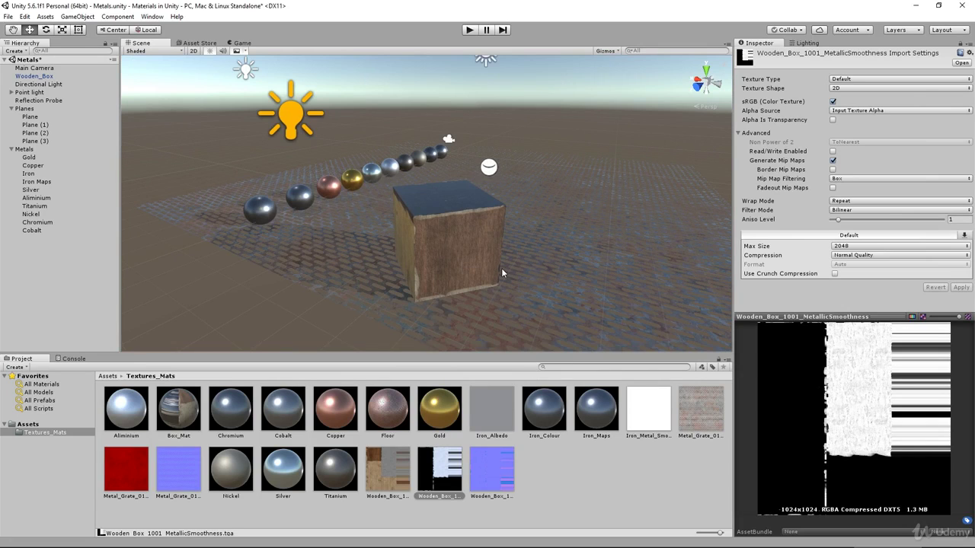
pyautogui.moveTo(501, 268); pyautogui.dragTo(517, 291, button='middle')
pyautogui.keyDown('alt'); pyautogui.moveTo(592, 272); pyautogui.dragTo(312, 291); pyautogui.keyUp('alt')
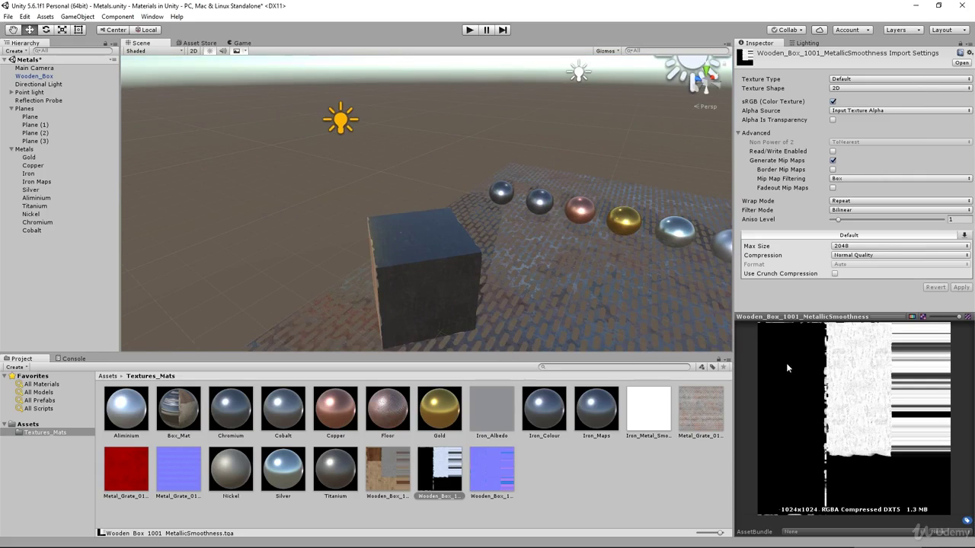
pyautogui.keyDown('alt'); pyautogui.moveTo(449, 301); pyautogui.dragTo(411, 200); pyautogui.keyUp('alt')
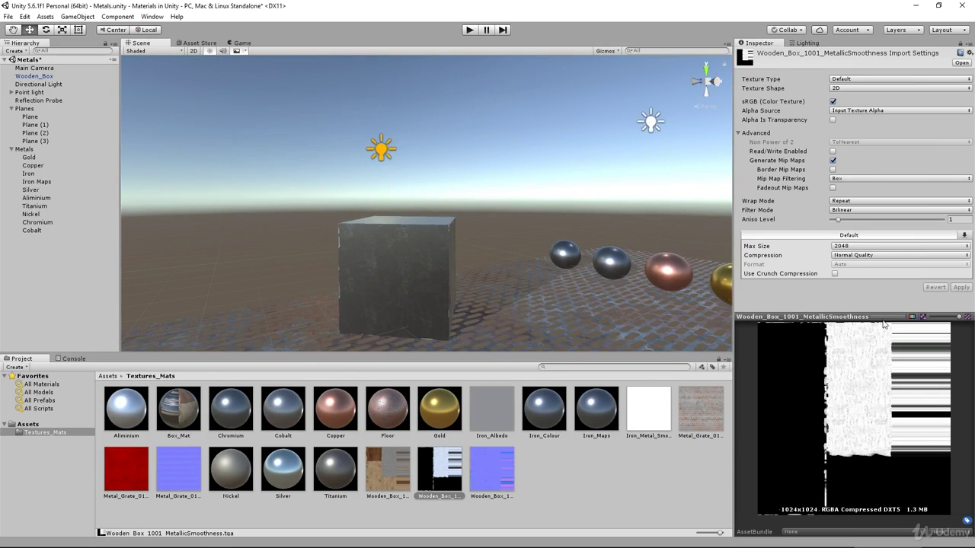
# Show the alpha channel of the MetallicSmoothness texture and compare its smoothness values with the box's dark brown wood face up close.
pyautogui.click(912, 317)
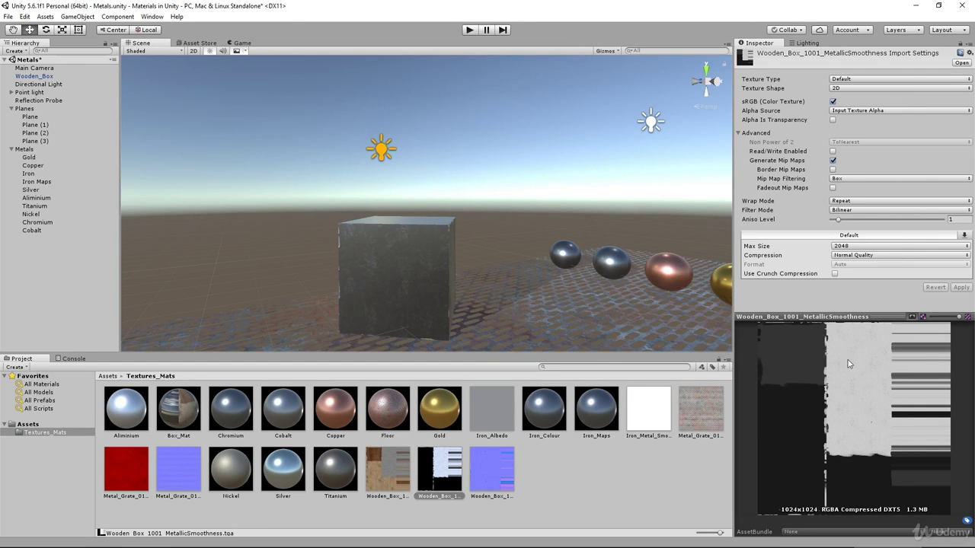
pyautogui.keyDown('alt'); pyautogui.moveTo(451, 283); pyautogui.dragTo(640, 306); pyautogui.keyUp('alt')
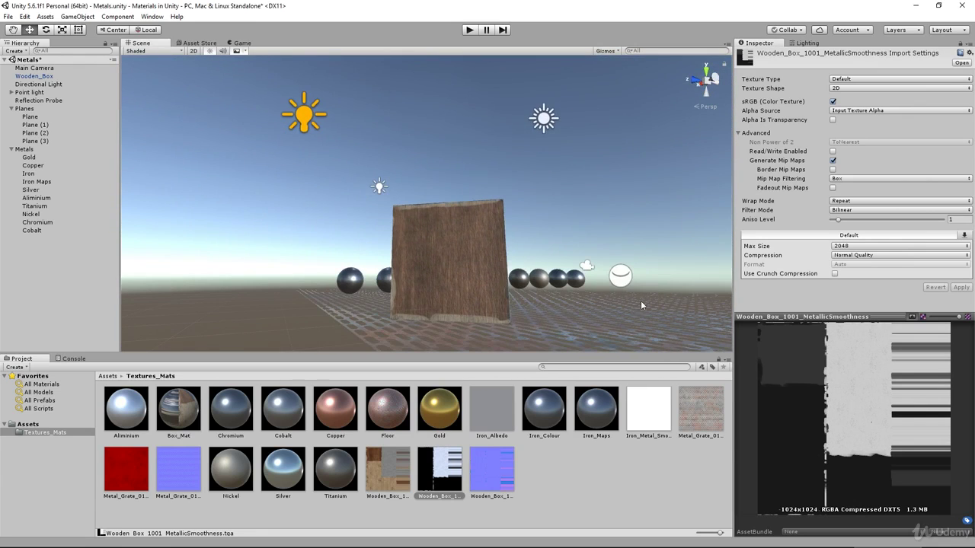
pyautogui.scroll(8, 458, 298)
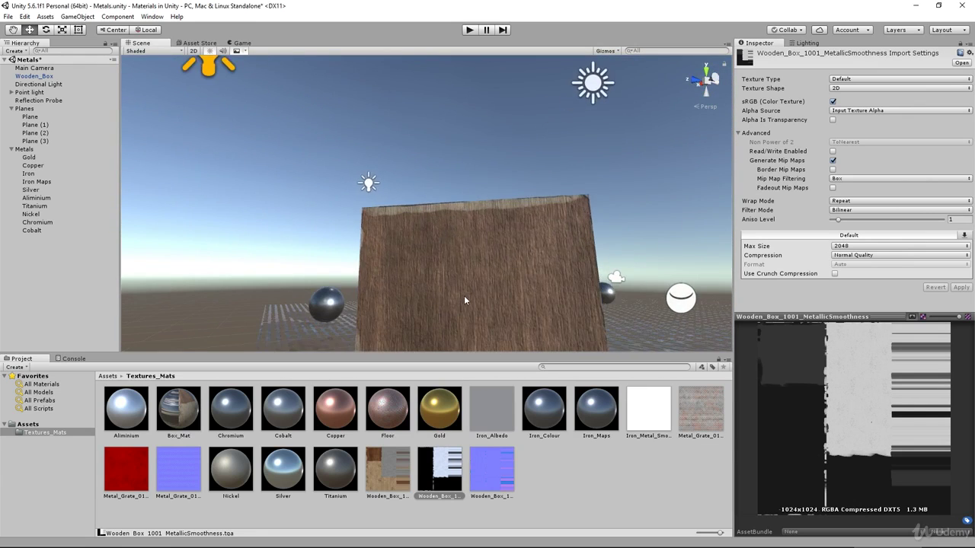
pyautogui.moveTo(465, 298); pyautogui.dragTo(471, 228, button='middle')
pyautogui.keyDown('alt'); pyautogui.moveTo(520, 164); pyautogui.dragTo(428, 228); pyautogui.keyUp('alt')
pyautogui.moveTo(596, 246)
pyautogui.keyDown('alt'); pyautogui.mouseDown()
pyautogui.moveTo(641, 313)
pyautogui.moveTo(705, 255)
pyautogui.moveTo(631, 250)
pyautogui.moveTo(574, 302)
pyautogui.moveTo(380, 279)
pyautogui.moveTo(329, 259)
pyautogui.moveTo(489, 227)
pyautogui.moveTo(579, 244)
pyautogui.mouseUp(); pyautogui.keyUp('alt')
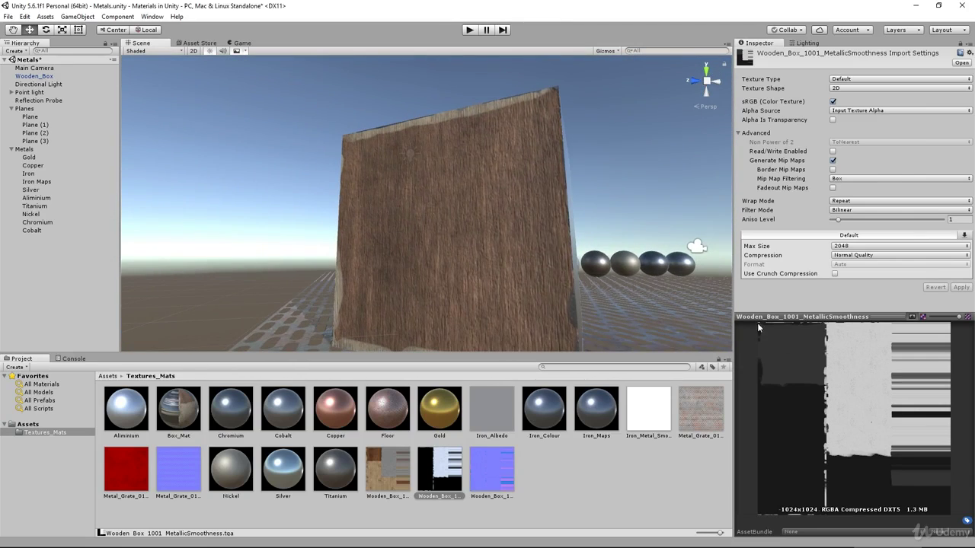
pyautogui.keyDown('alt'); pyautogui.moveTo(474, 261); pyautogui.dragTo(665, 295); pyautogui.keyUp('alt')
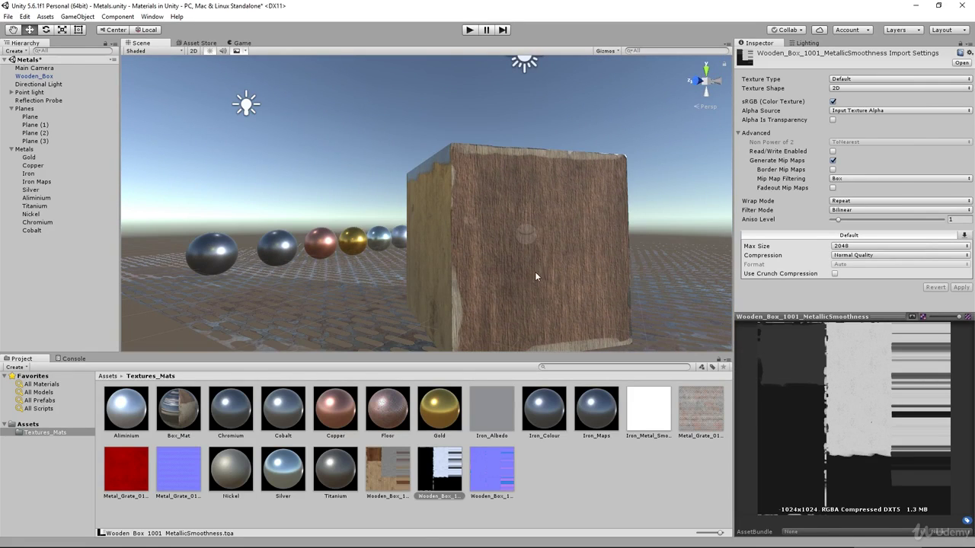
# Examine the box's light wood sides and underside against the smoothness values in the MetallicSmoothness alpha channel.
pyautogui.keyDown('alt'); pyautogui.moveTo(535, 272); pyautogui.dragTo(434, 259); pyautogui.keyUp('alt')
pyautogui.keyDown('alt'); pyautogui.moveTo(510, 323); pyautogui.dragTo(449, 175); pyautogui.keyUp('alt')
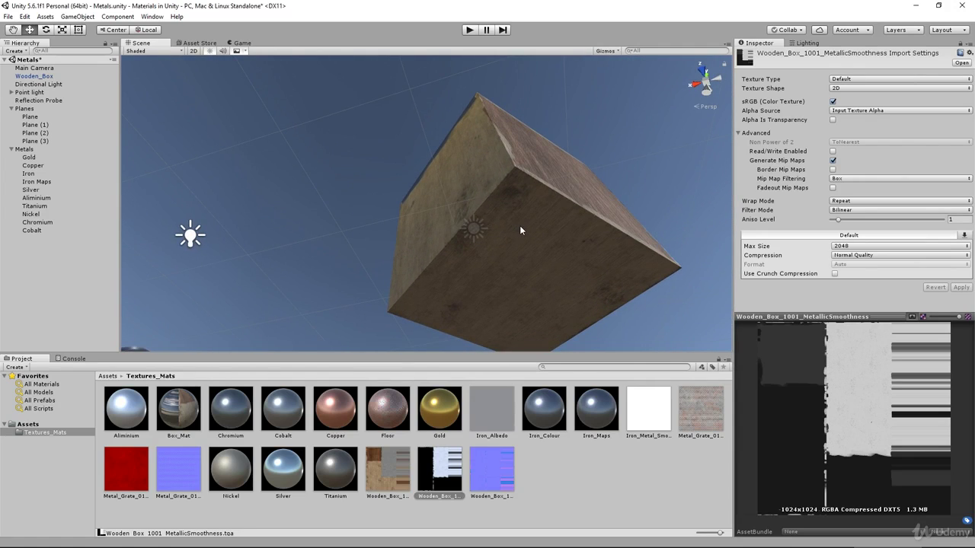
pyautogui.keyDown('alt'); pyautogui.moveTo(522, 195); pyautogui.dragTo(730, 338); pyautogui.keyUp('alt')
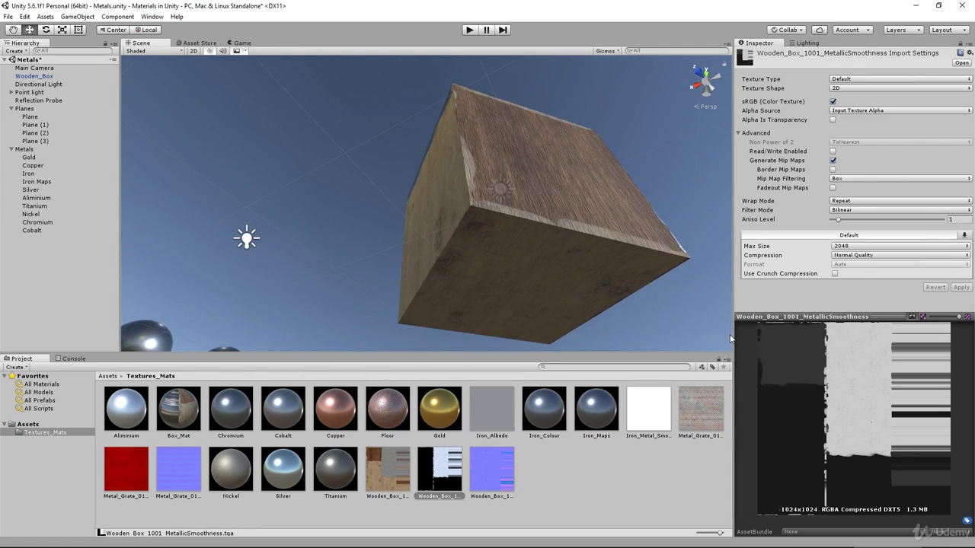
pyautogui.keyDown('alt'); pyautogui.moveTo(551, 220); pyautogui.dragTo(752, 372); pyautogui.keyUp('alt')
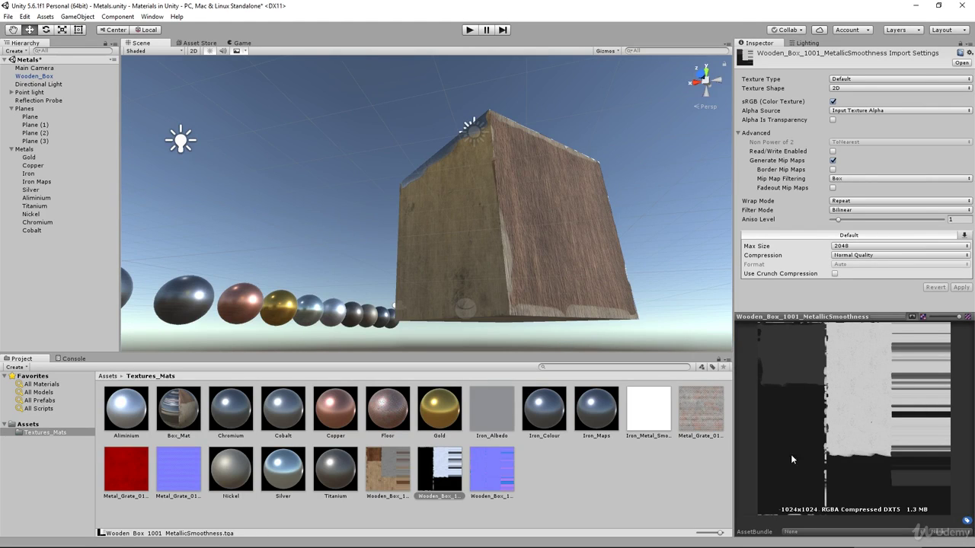
pyautogui.keyDown('alt'); pyautogui.moveTo(725, 359); pyautogui.dragTo(746, 322); pyautogui.keyUp('alt')
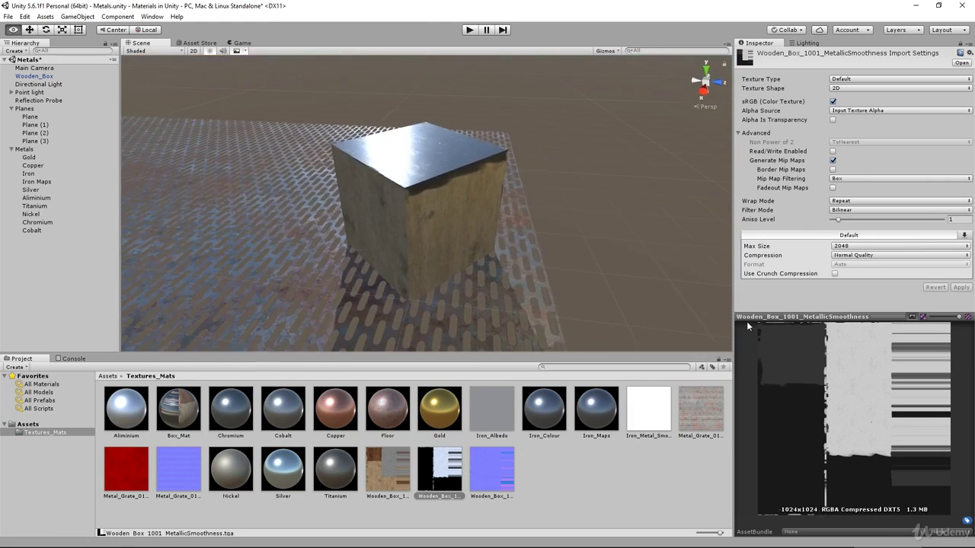
# Examine the light reflections and surface detail on the box's metal top up close.
pyautogui.scroll(8, 447, 189)
pyautogui.scroll(4, 502, 237)
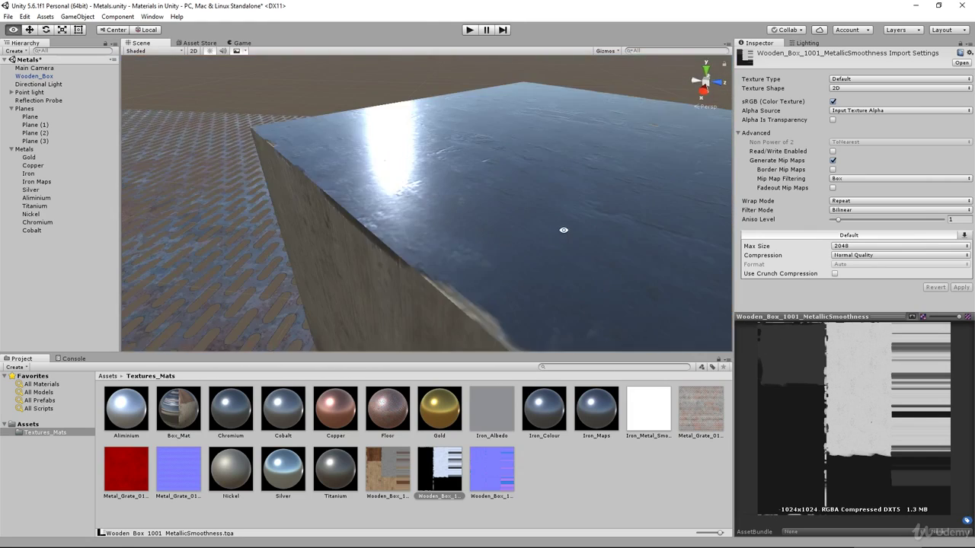
pyautogui.keyDown('alt'); pyautogui.moveTo(563, 231); pyautogui.dragTo(495, 259); pyautogui.keyUp('alt')
pyautogui.scroll(-3, 557, 262)
pyautogui.keyDown('alt'); pyautogui.moveTo(557, 265); pyautogui.dragTo(583, 221); pyautogui.keyUp('alt')
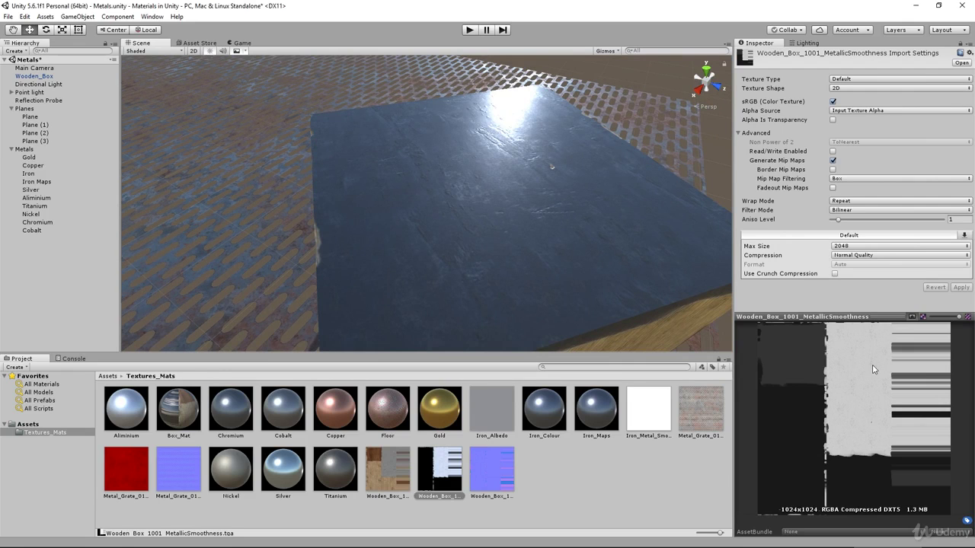
# View the box's metal side and top from a distance, and bring the whole row of metal spheres into view.
pyautogui.keyDown('alt'); pyautogui.moveTo(355, 314); pyautogui.dragTo(436, 221); pyautogui.keyUp('alt')
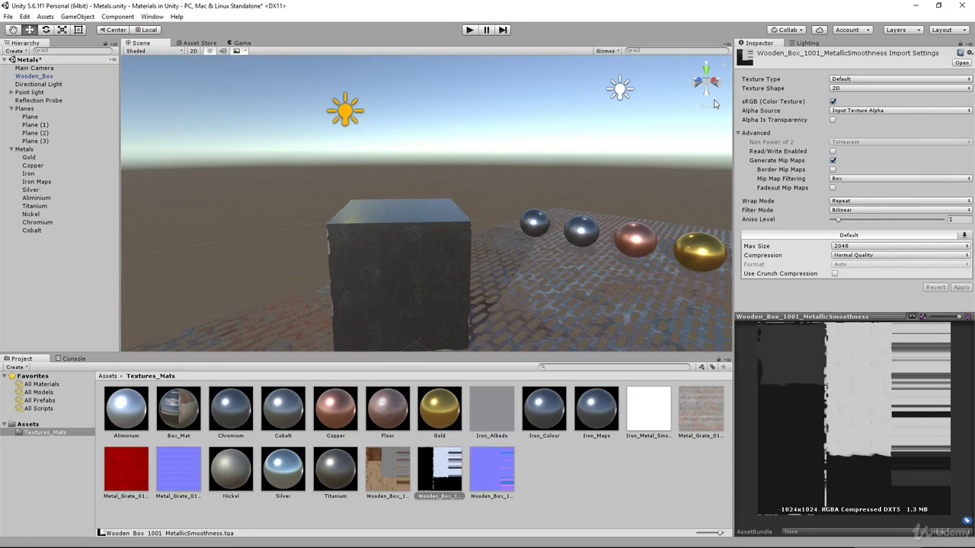
pyautogui.keyDown('alt'); pyautogui.moveTo(297, 226); pyautogui.dragTo(309, 197); pyautogui.keyUp('alt')
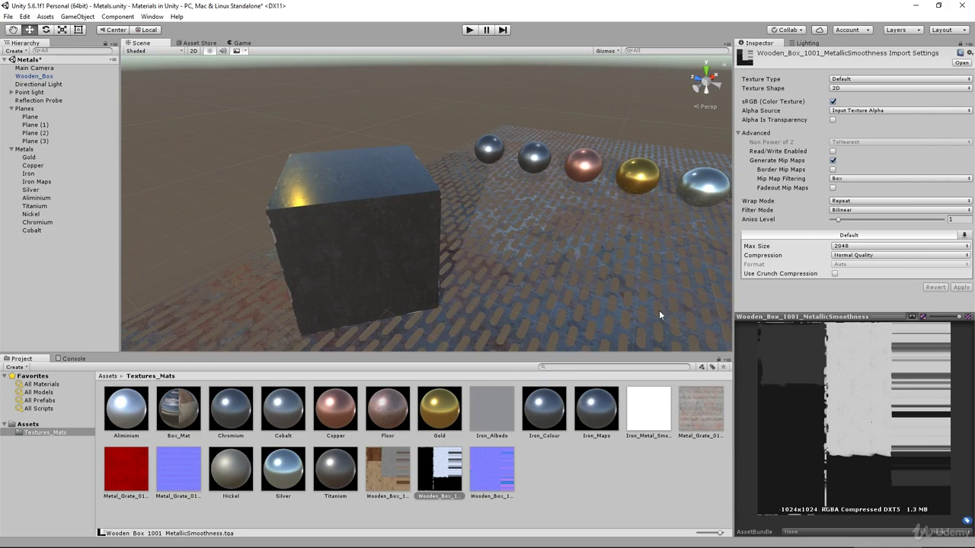
pyautogui.keyDown('alt'); pyautogui.moveTo(658, 310); pyautogui.dragTo(448, 265); pyautogui.keyUp('alt')
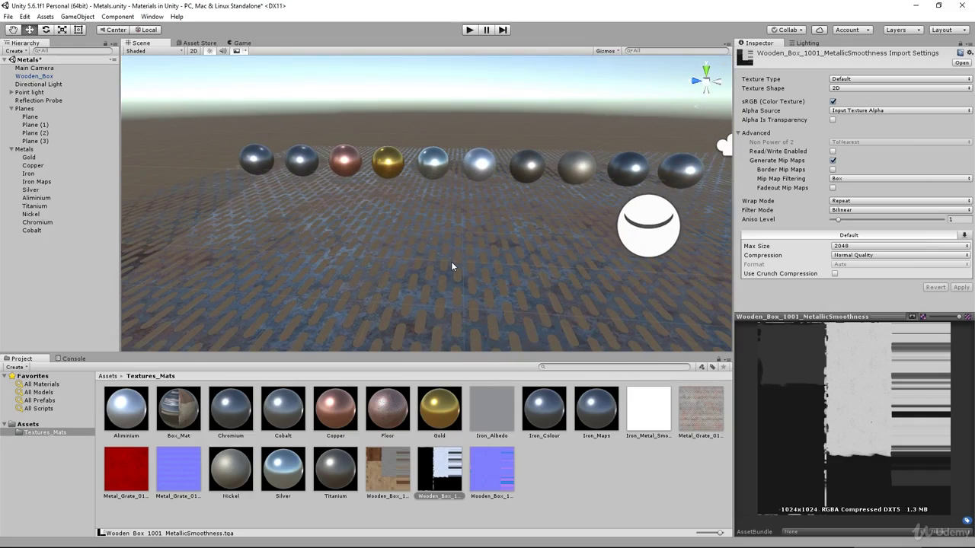